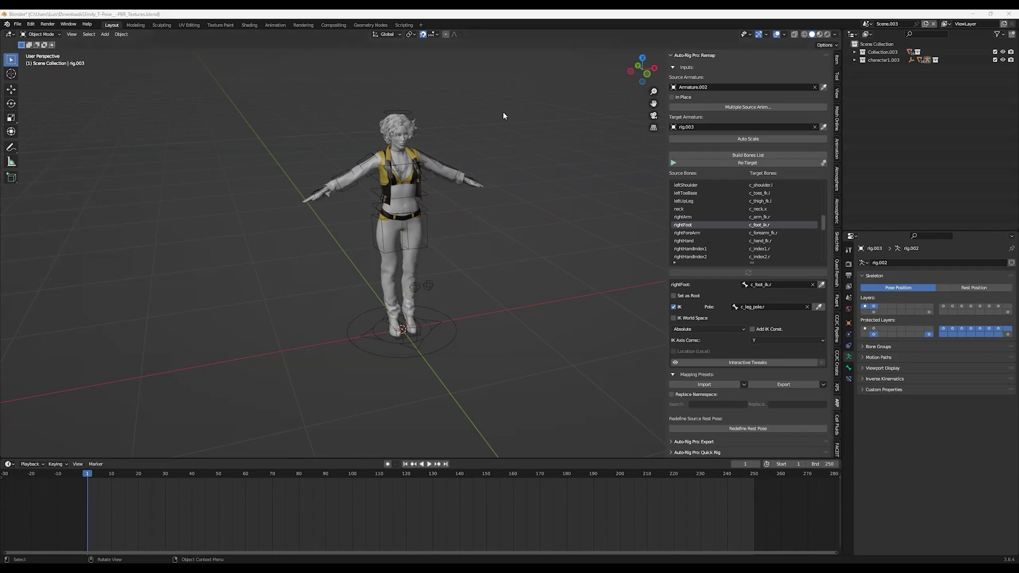
Import the animation file Test_Blender.fbx from the bookmarked Plask folder
click(924, 43)
click(17, 24)
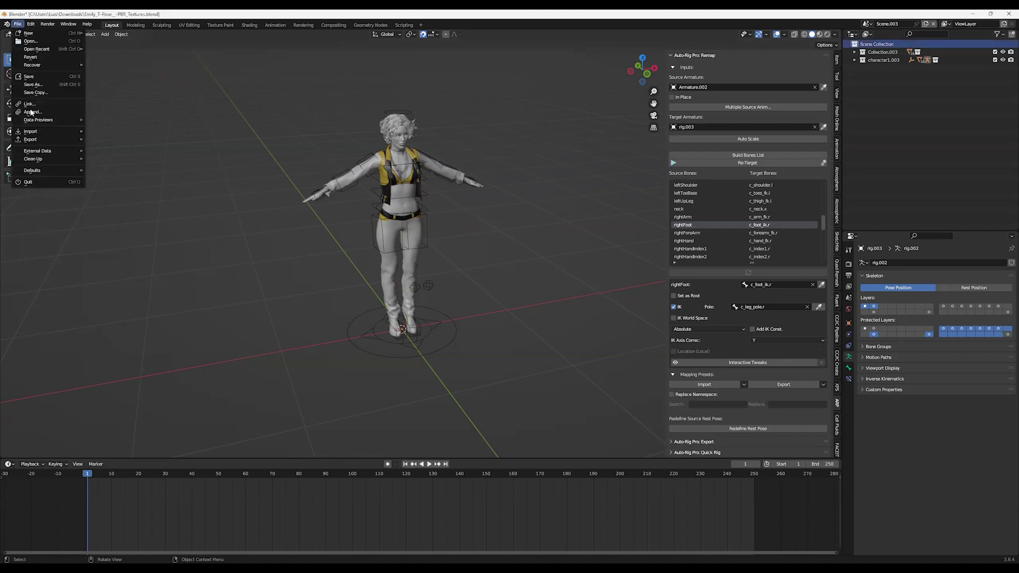
mouse_move(32, 131)
click(129, 219)
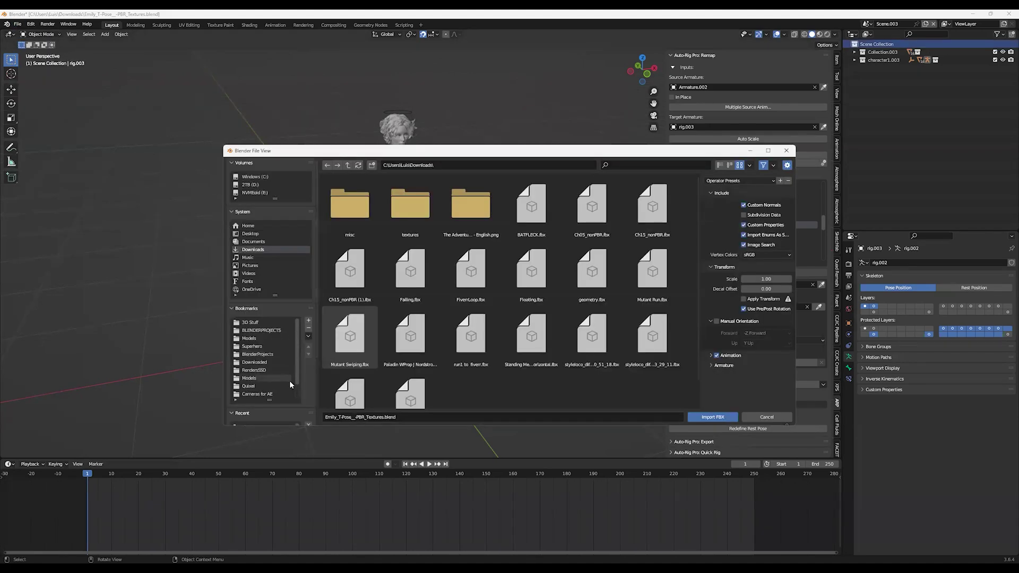
click(276, 394)
click(363, 222)
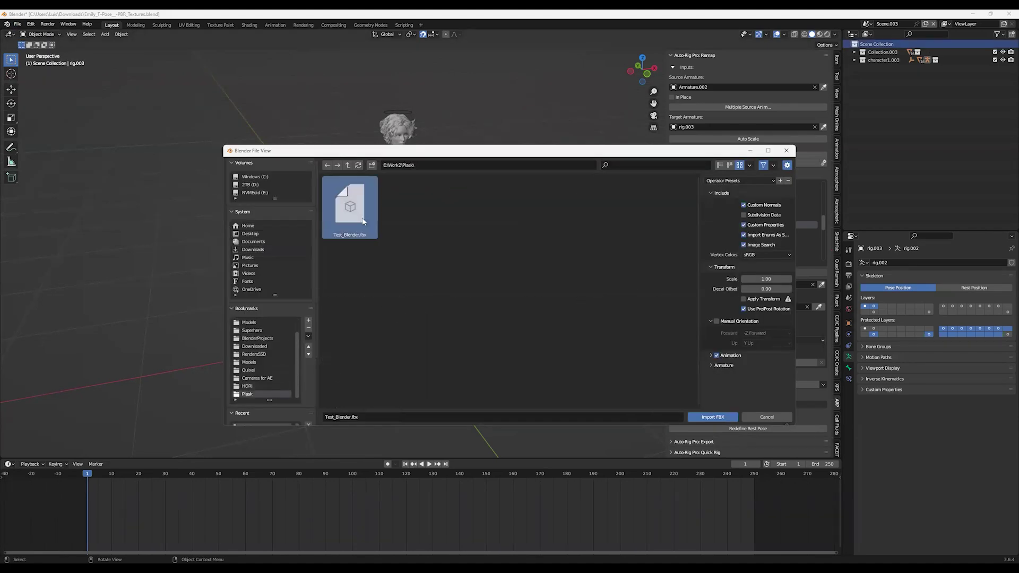
key(Return)
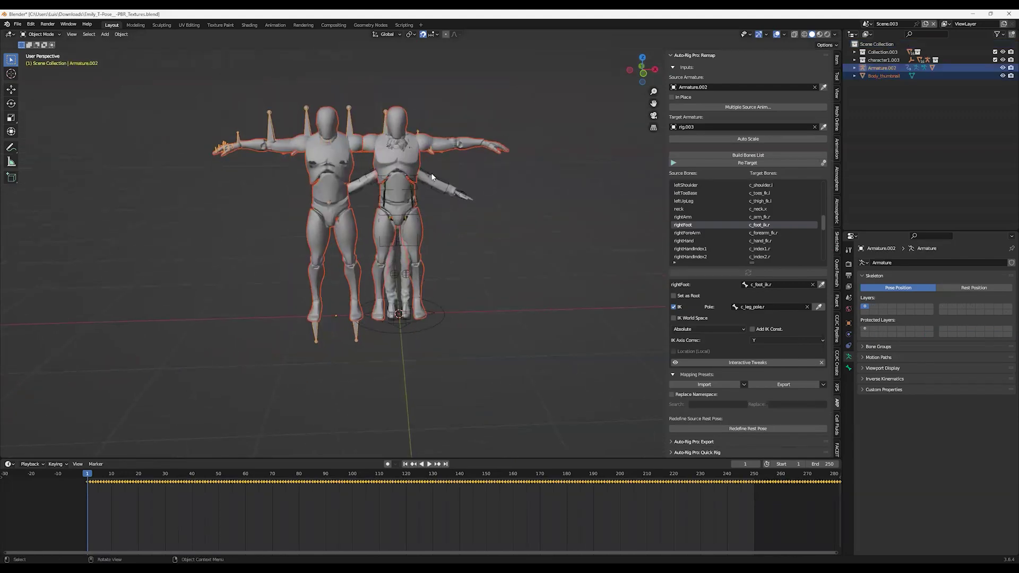
Delete the extra Body_thumbnail mesh that overlaps the character
click(472, 148)
middle_drag(473, 148, 435, 191)
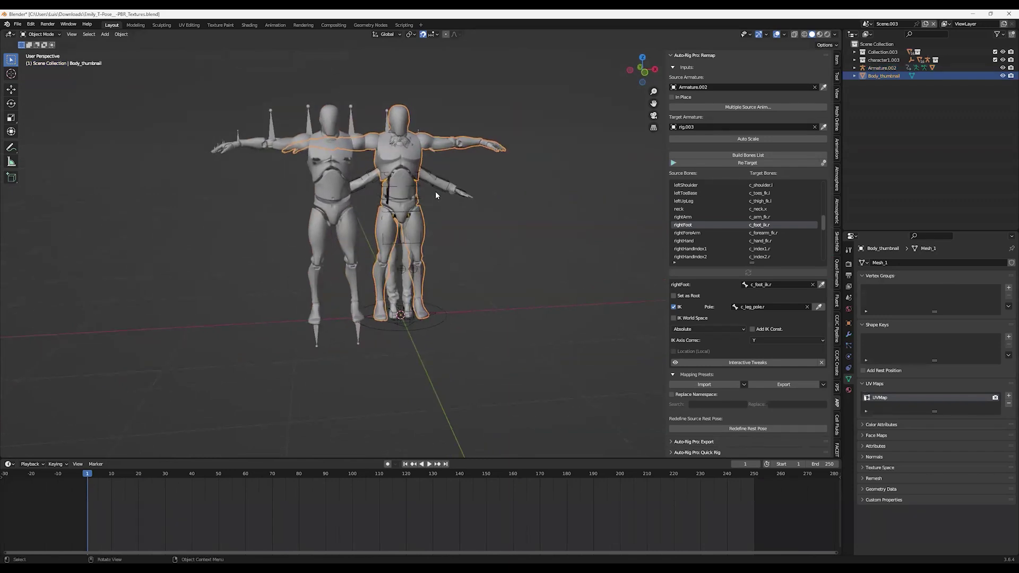
key(Delete)
Delete the imported Armature.002 together with its whole hierarchy
click(342, 108)
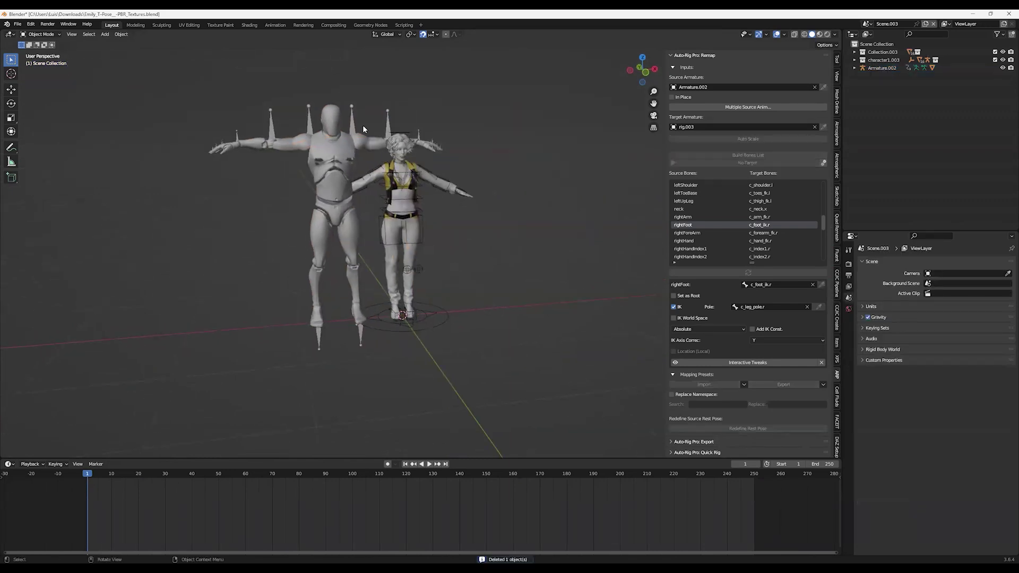
middle_drag(348, 109, 470, 155)
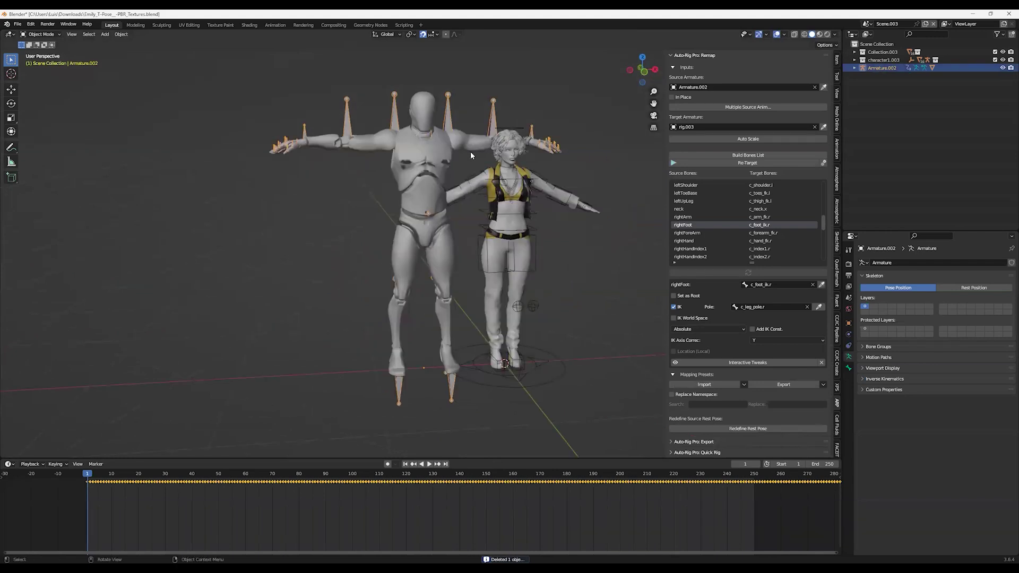
right_click(880, 68)
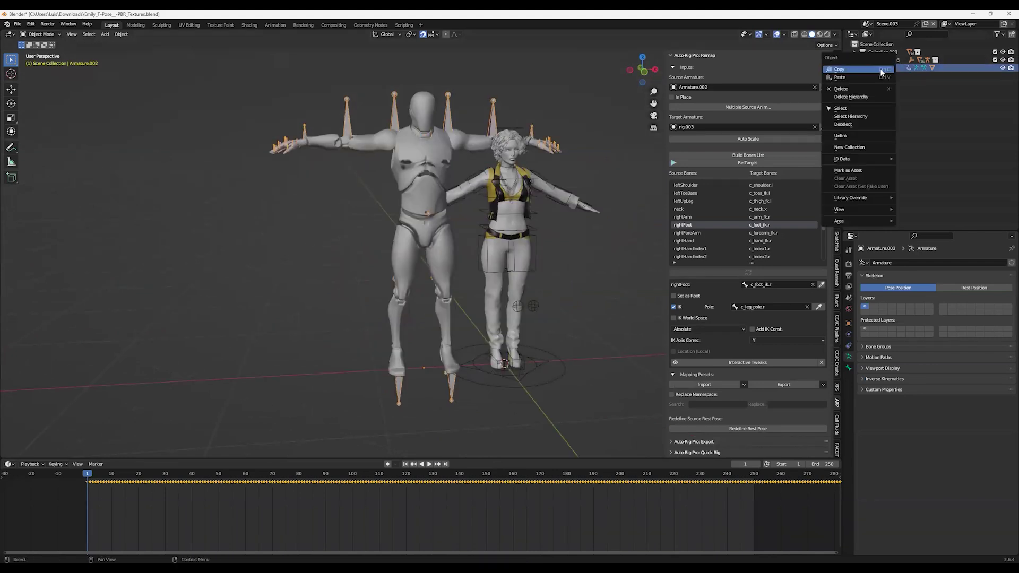
click(883, 96)
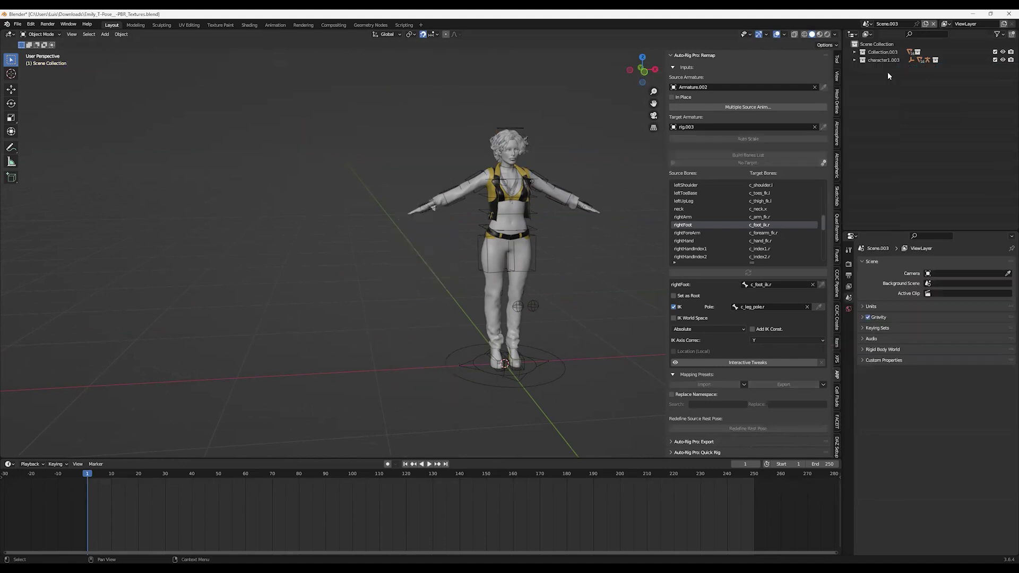
Import Test_Blender.fbx with Automatic Bone Orientation enabled, and delete the extra Body_thumbnail mesh
click(18, 24)
mouse_move(30, 131)
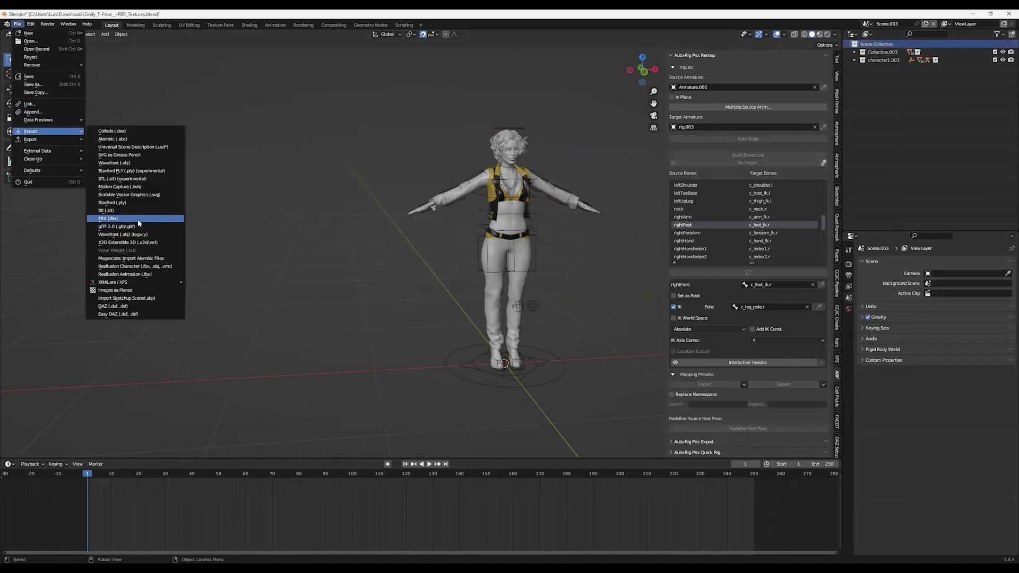
key(Return)
scroll(706, 348, down, 1)
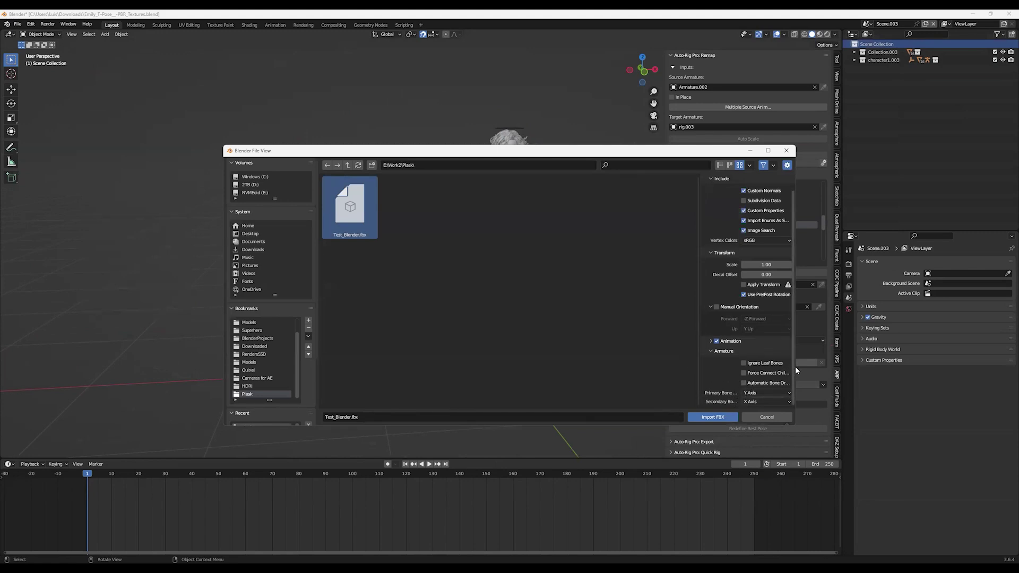
drag(796, 368, 852, 368)
click(819, 384)
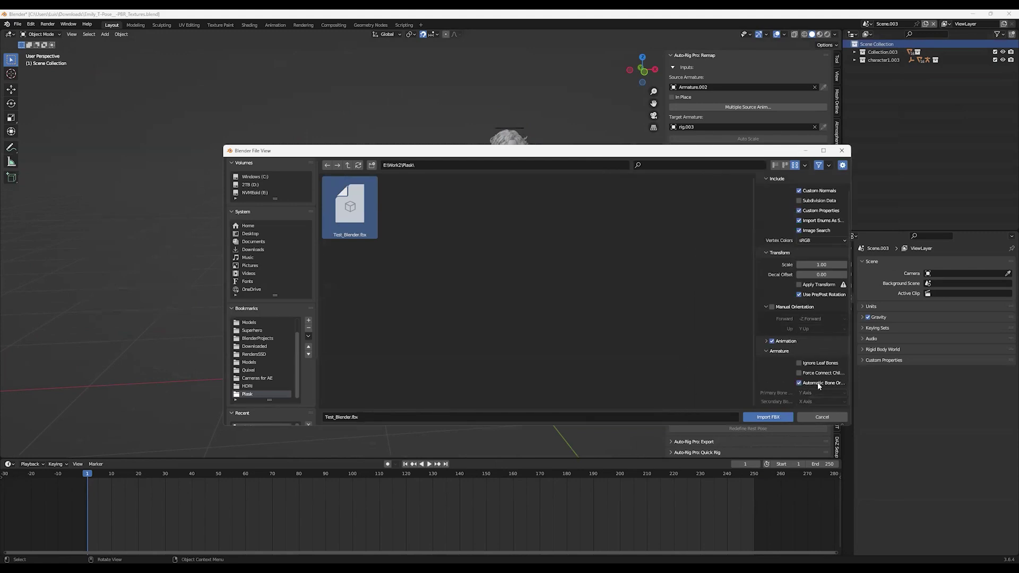
double_click(345, 210)
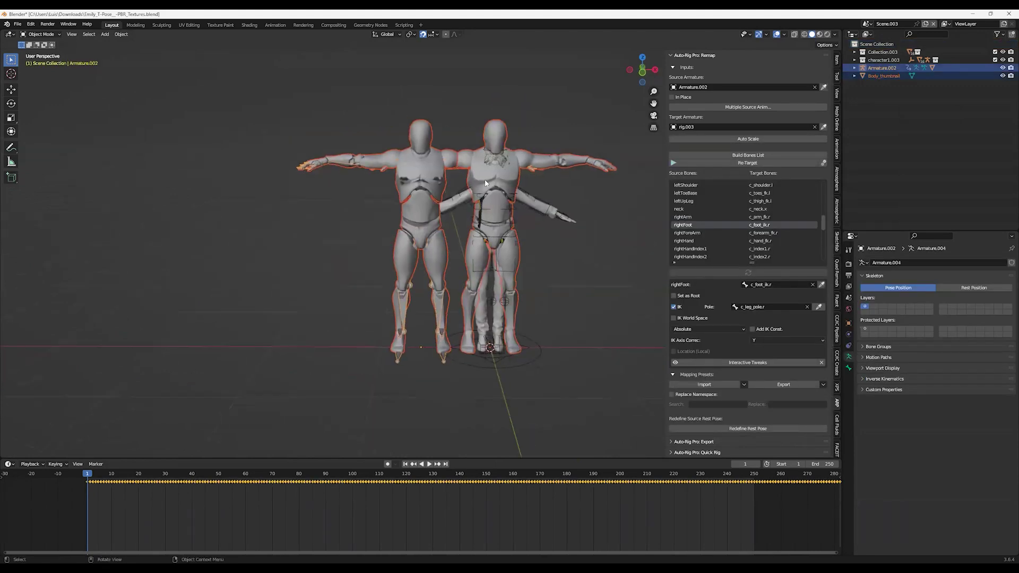
click(497, 143)
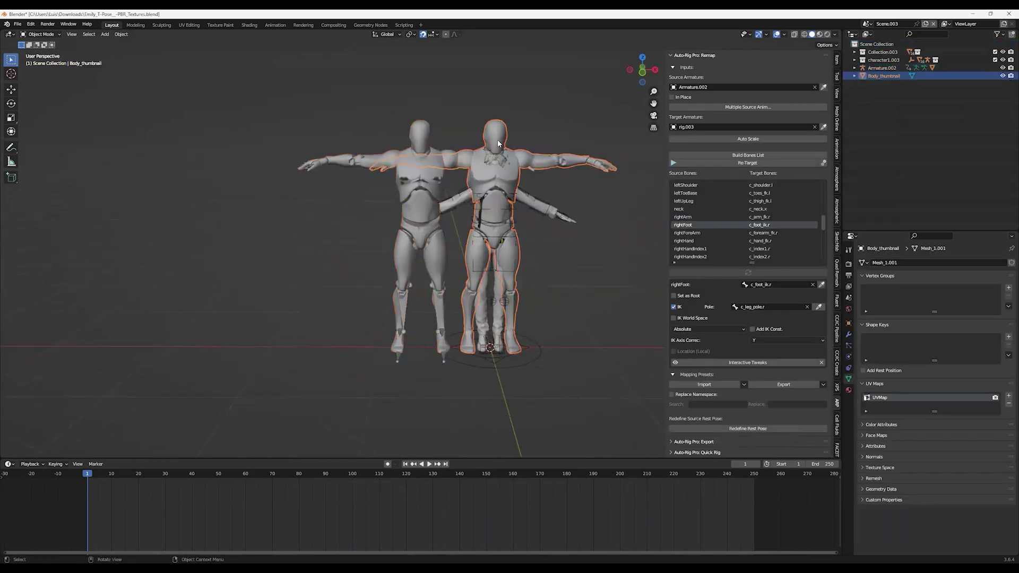
key(Delete)
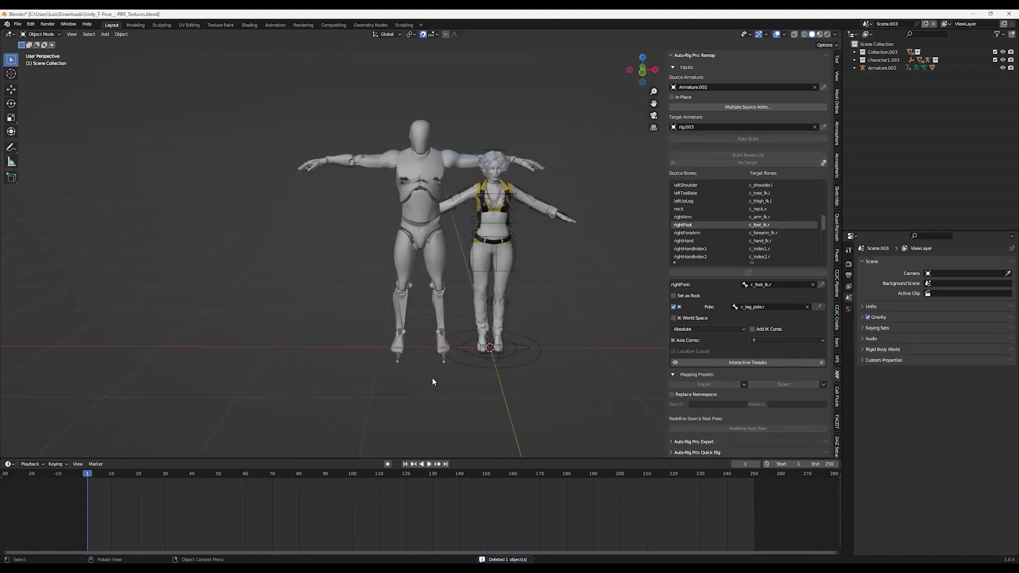
Select the imported armature, play its animation briefly and return to frame 1
click(400, 357)
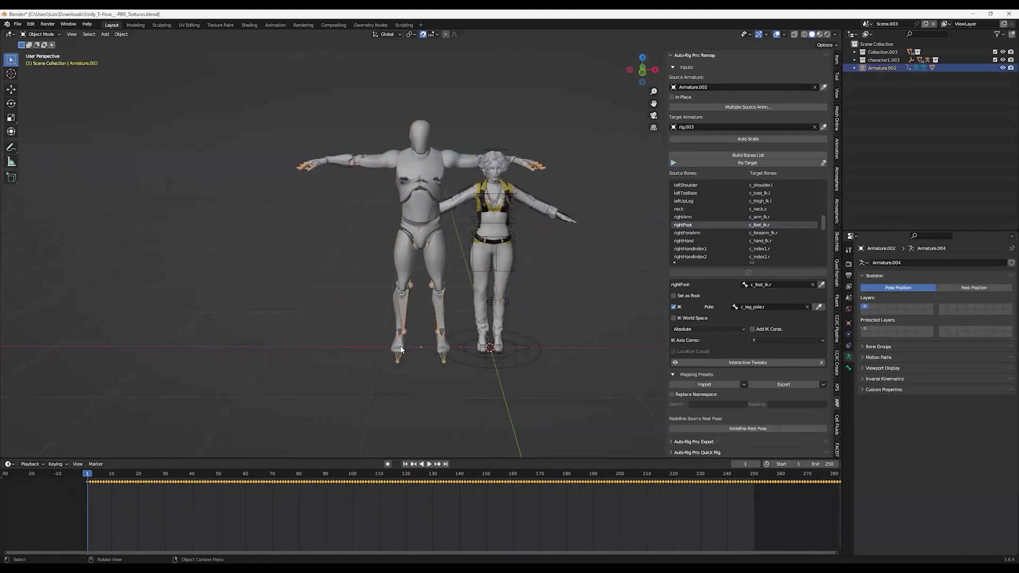
middle_drag(401, 357, 422, 343)
key(space)
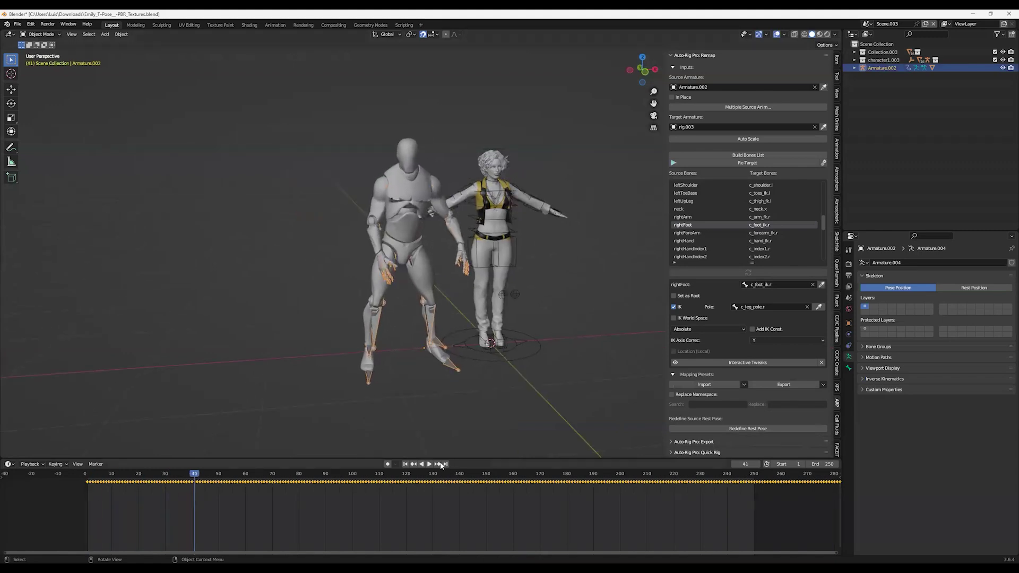
key(space)
key(shift+Left)
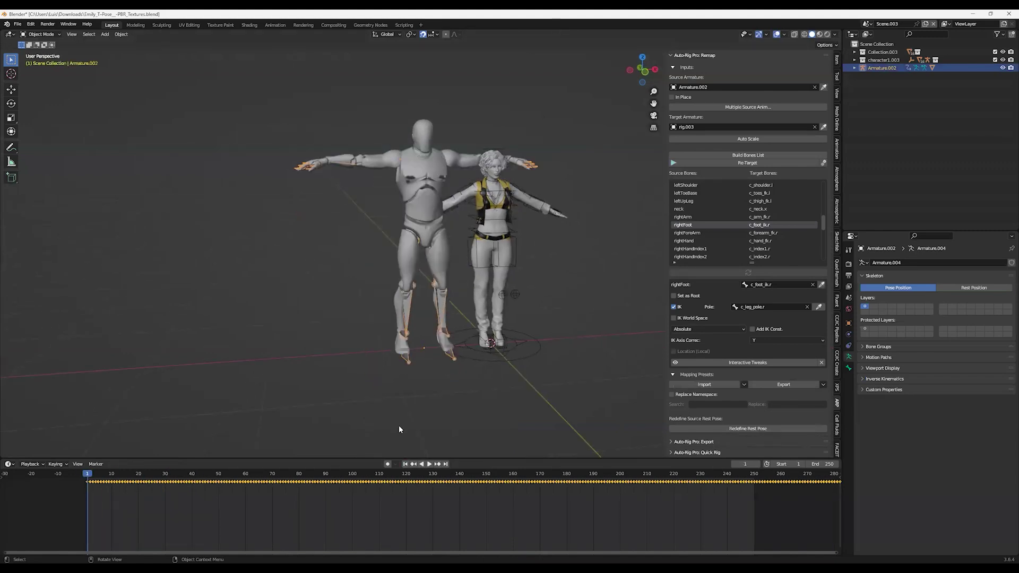
Show the armature's transform values, replay its animation to check them and return to frame 1
mouse_move(540, 267)
alt+middle_down()
mouse_move(527, 262)
mouse_move(539, 261)
alt+middle_up()
click(837, 60)
middle_drag(507, 207, 514, 226)
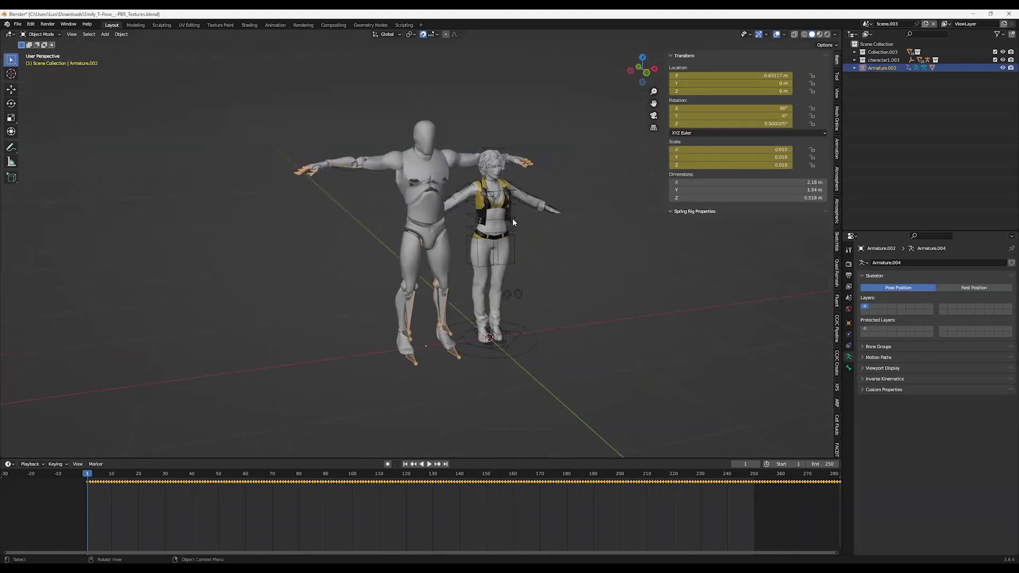
scroll(512, 222, up, 1)
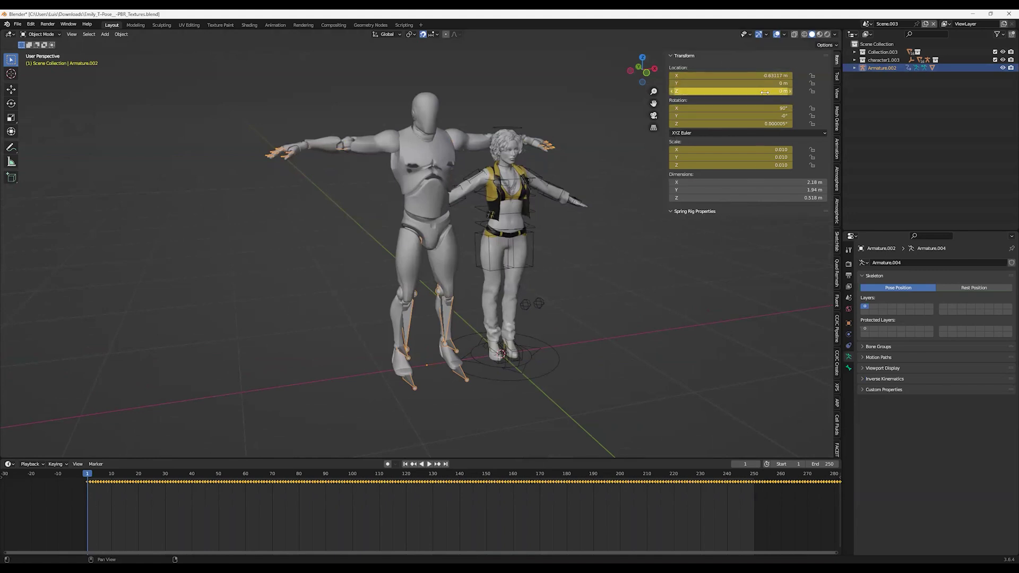
key(space)
key(space)
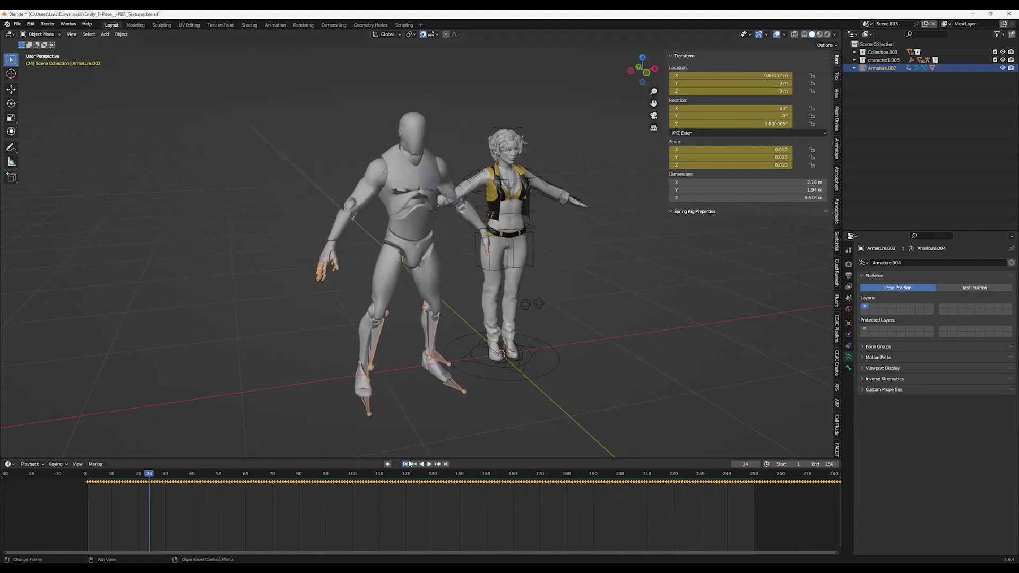
key(shift+Left)
Delete the armature's location, rotation and scale keyframes at frame 1 and check the animation by playing it
right_click(709, 84)
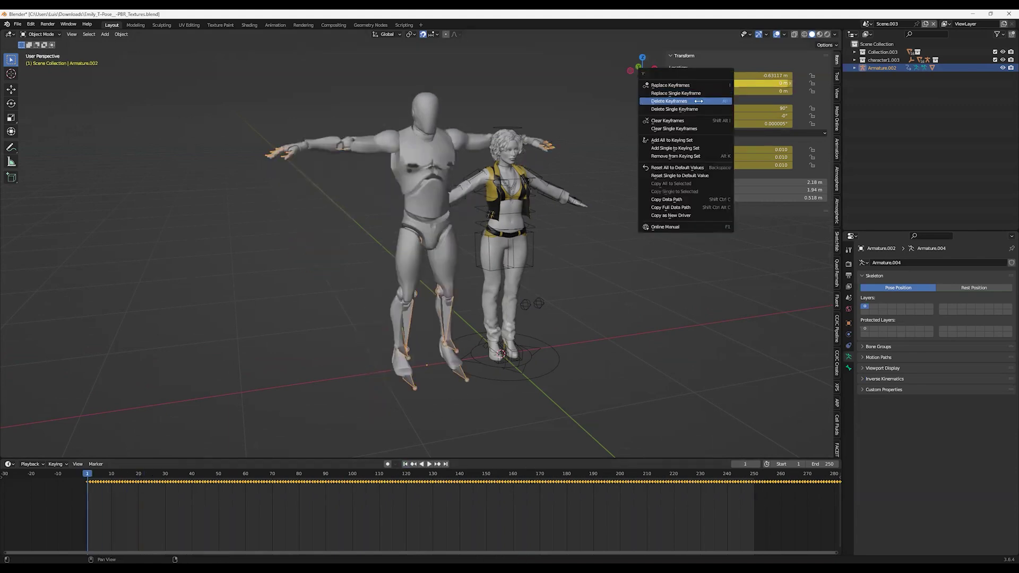
click(698, 101)
right_click(702, 115)
click(702, 115)
right_click(687, 165)
click(687, 165)
key(space)
key(space)
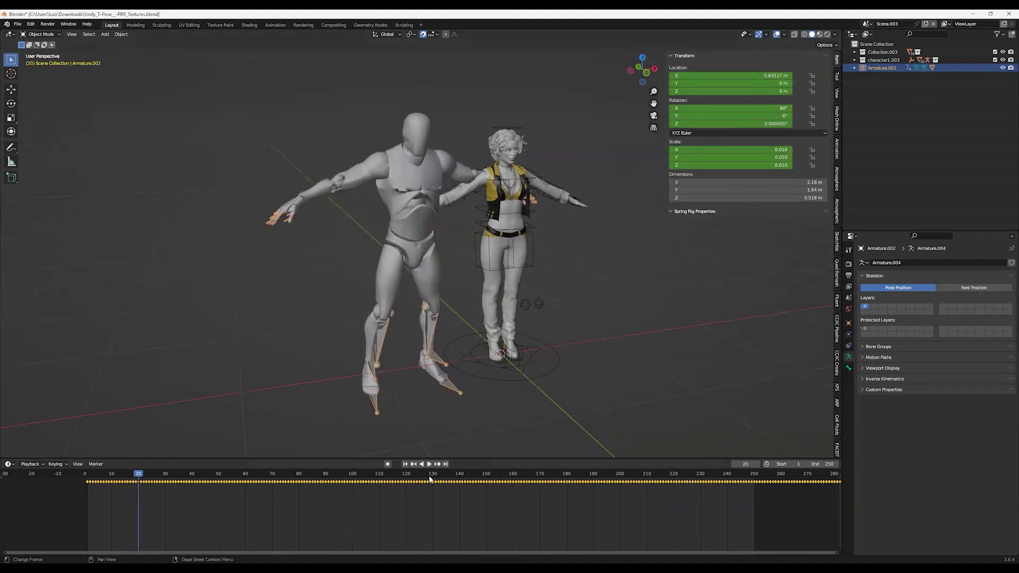
key(shift+Left)
Try deleting the armature's keyframes in the timeline, play the animation, and undo the deletion
scroll(409, 484, down, 2)
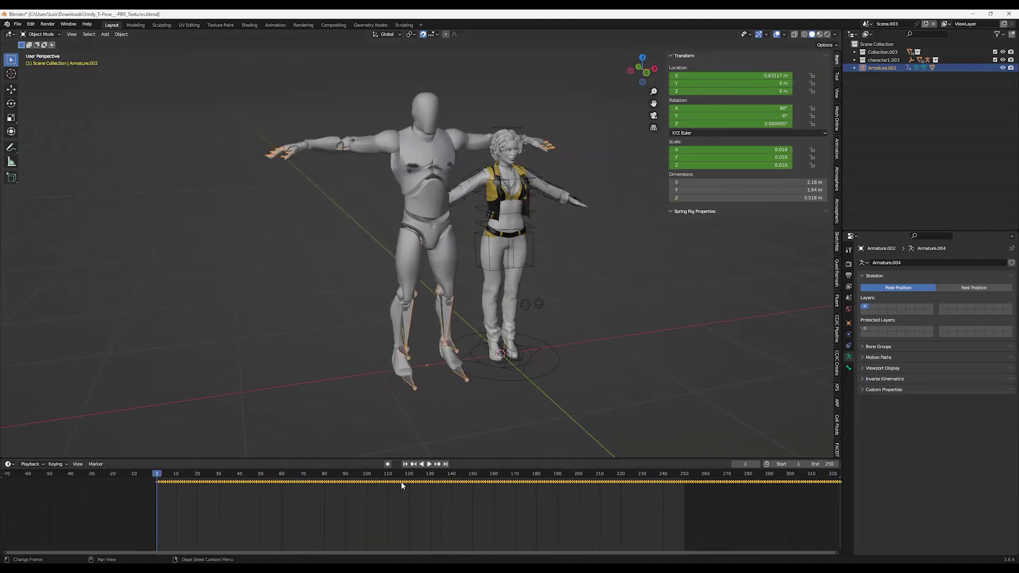
key(Delete)
key(space)
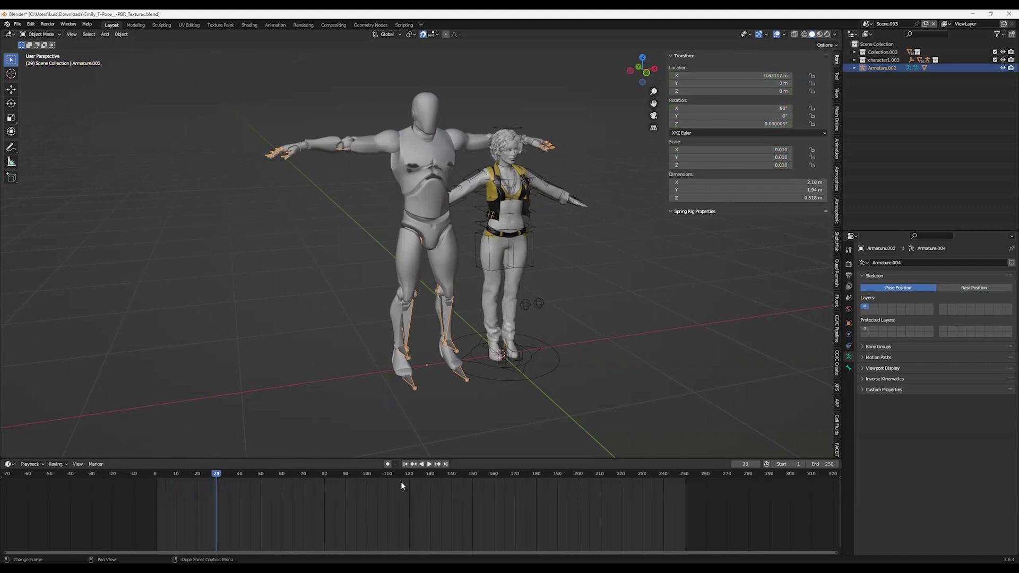
key(ctrl+z)
key(ctrl+z)
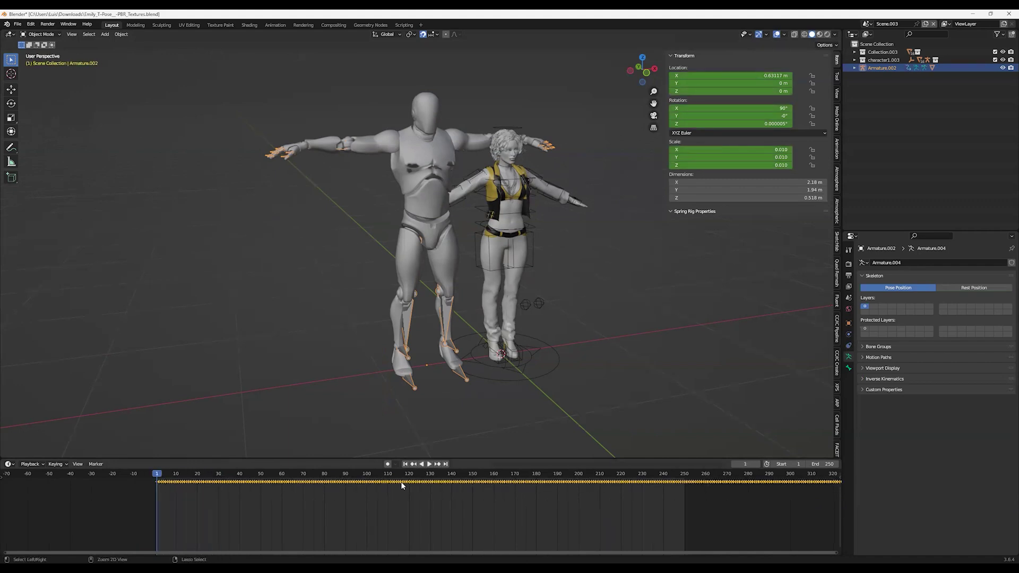
Clear all keyframes from the armature object's location, rotation and scale, check playback and return to frame 1
key(space)
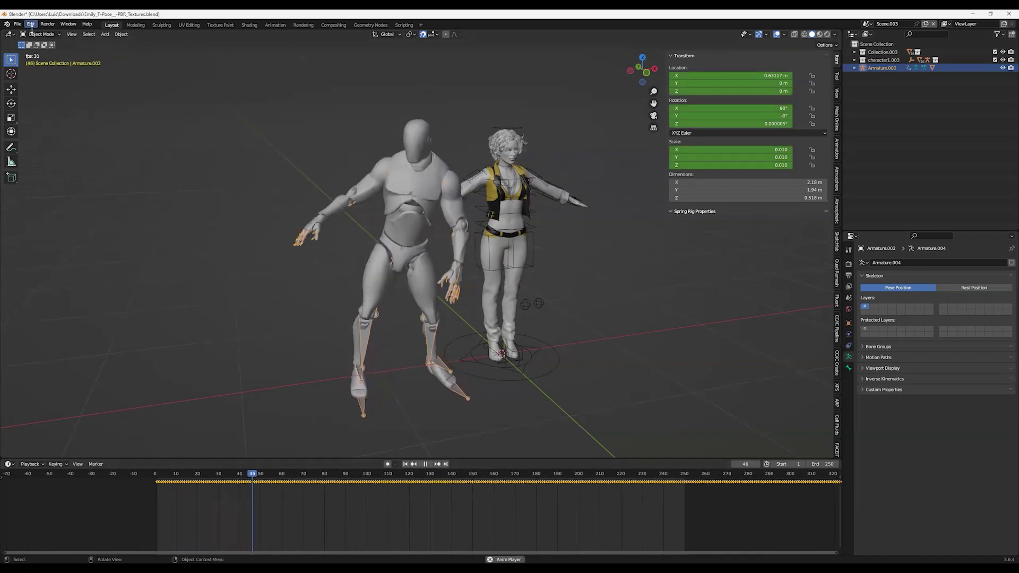
click(237, 172)
key(space)
right_click(728, 76)
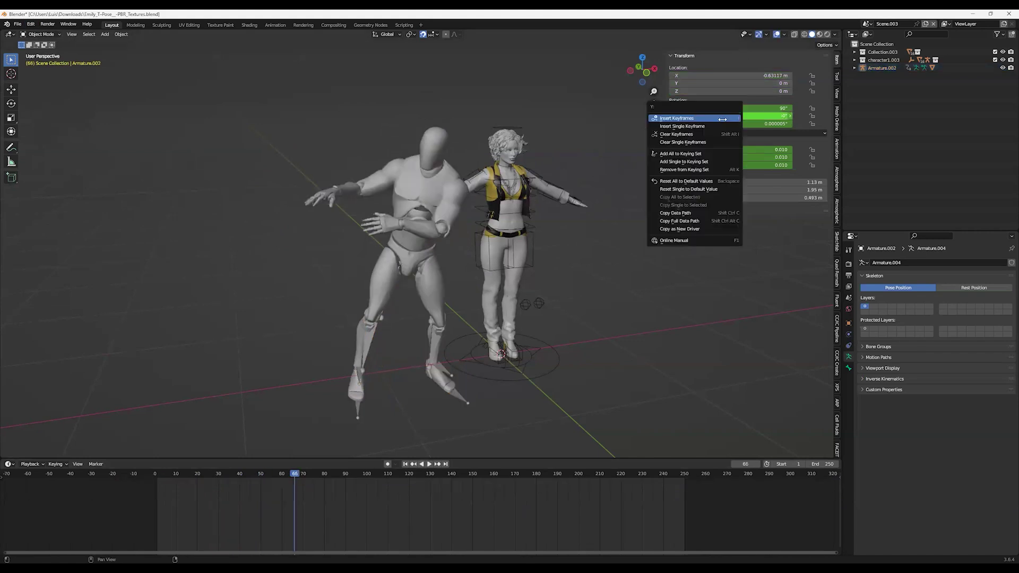
click(728, 126)
key(alt+shift+i)
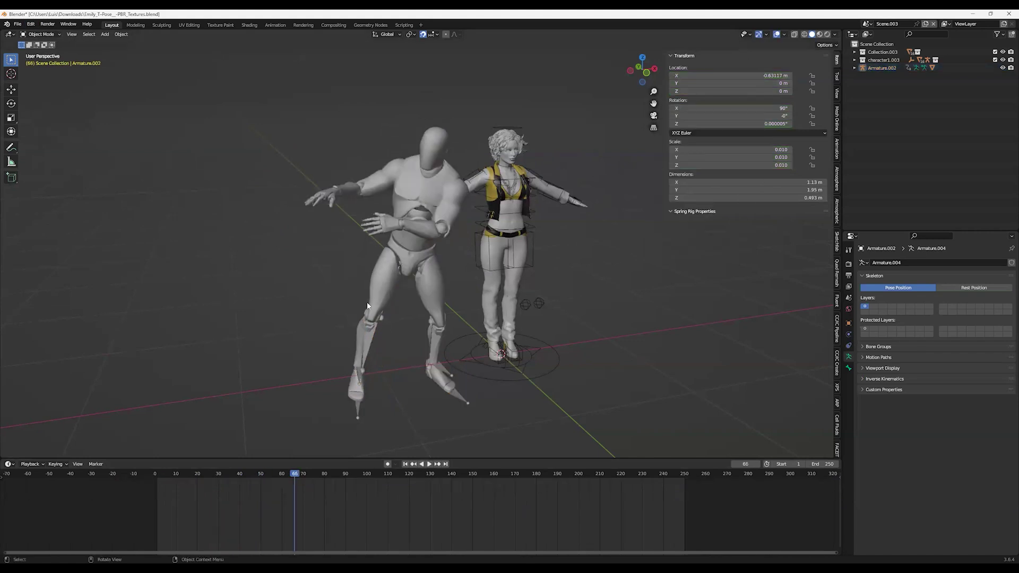
key(space)
key(space)
click(405, 464)
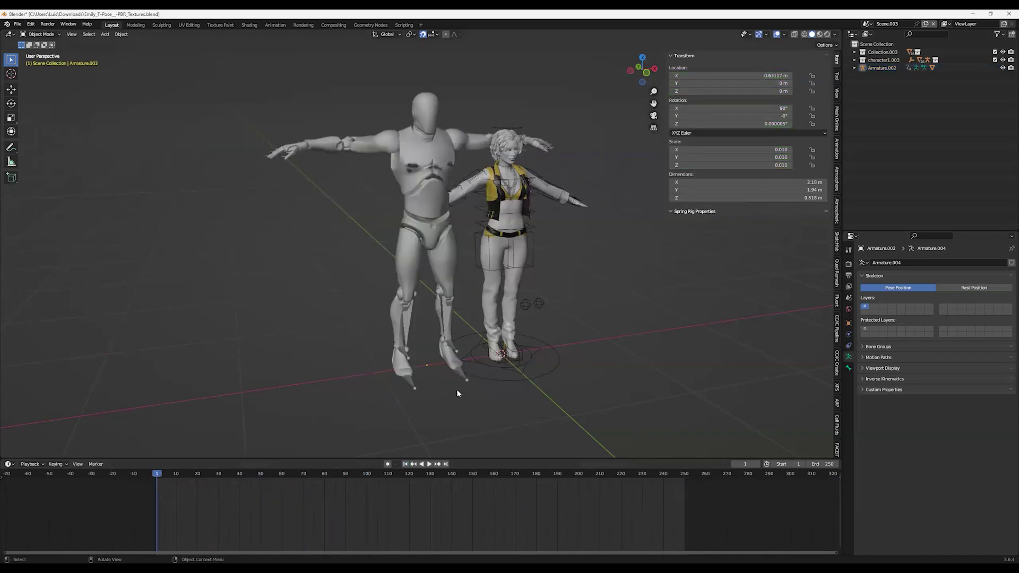
Set the imported armature's X location to 0 m so it stands over the character
click(442, 380)
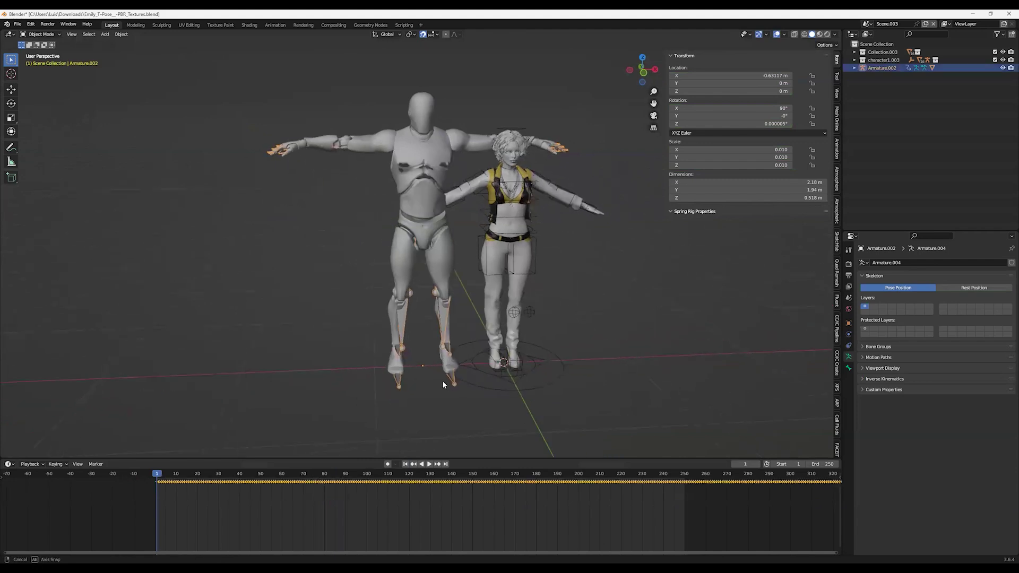
click(731, 75)
text(0)
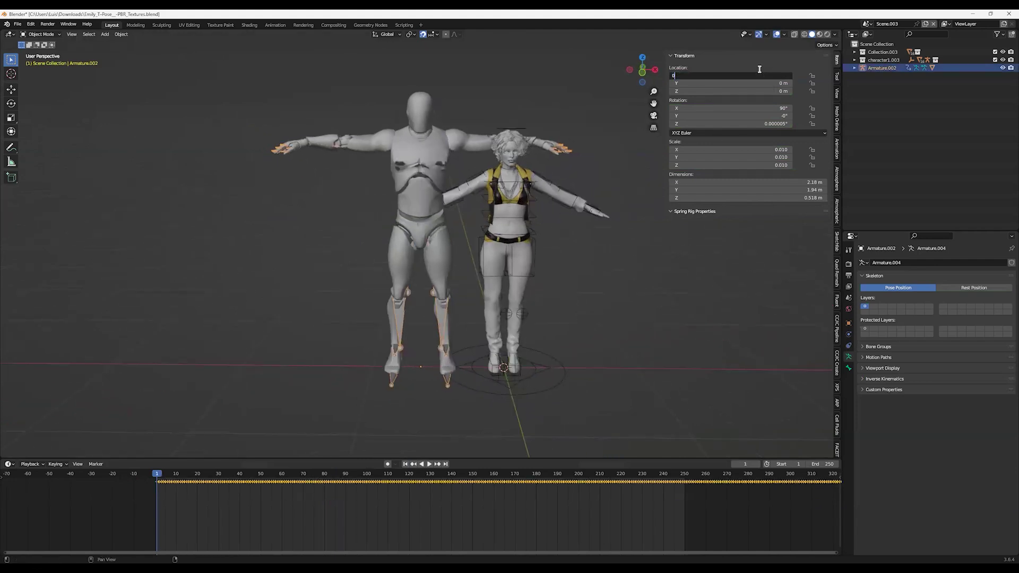
key(Return)
key(KP_1)
middle_drag(427, 330, 454, 350)
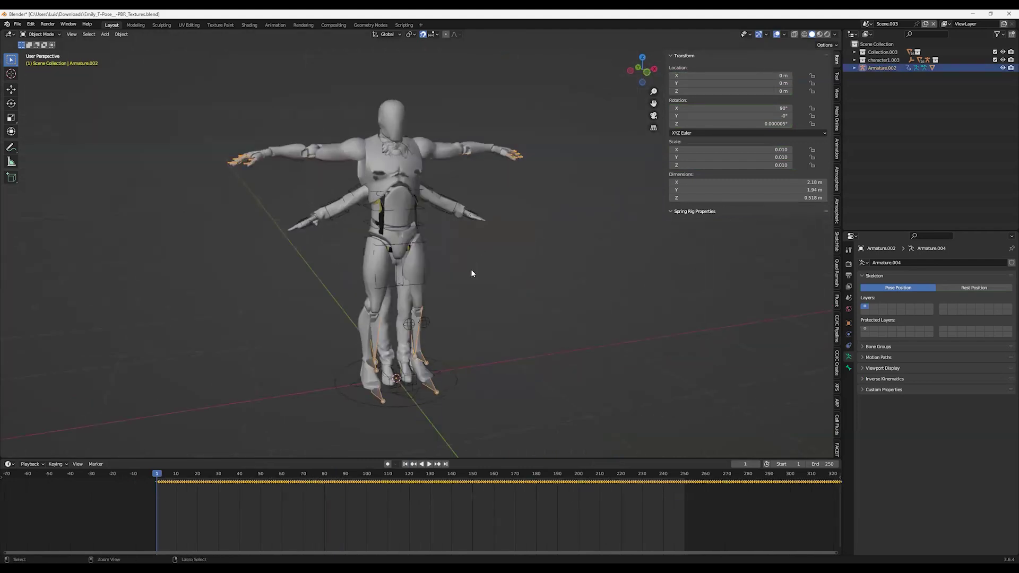
Preview the centred armature's animation and compare its pose with the character's from several angles
key(ctrl+s)
key(space)
key(Escape)
key(KP_1)
middle_drag(556, 287, 548, 268)
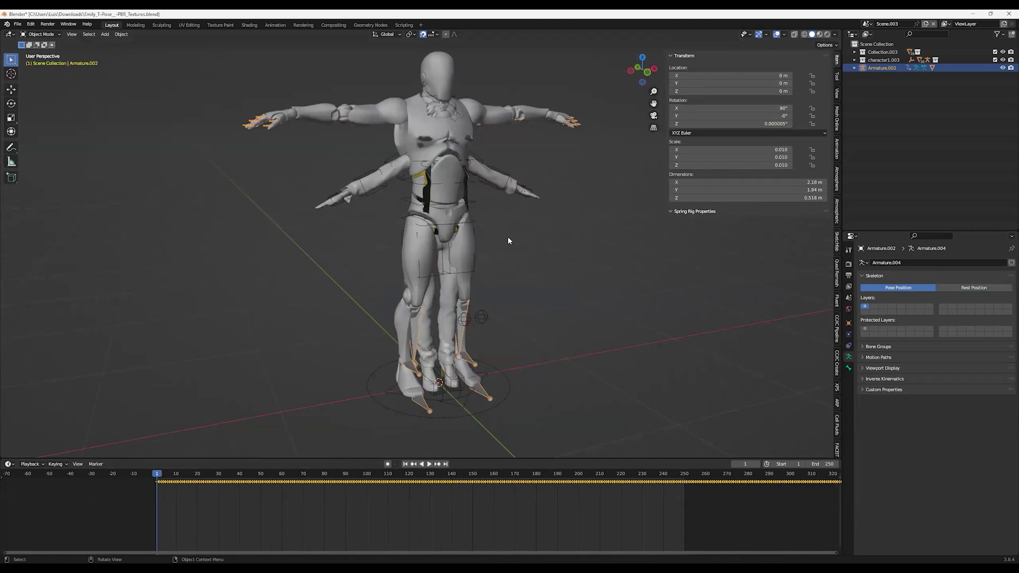
middle_drag(507, 237, 599, 317)
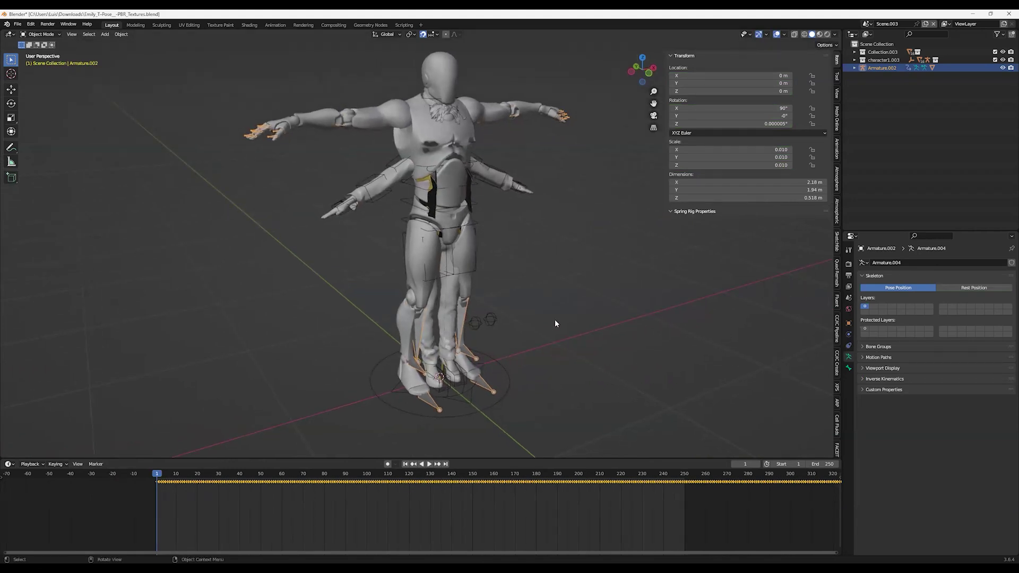
Bring up the Auto-Rig Pro Remap settings and set the scene's end frame to 331
click(837, 402)
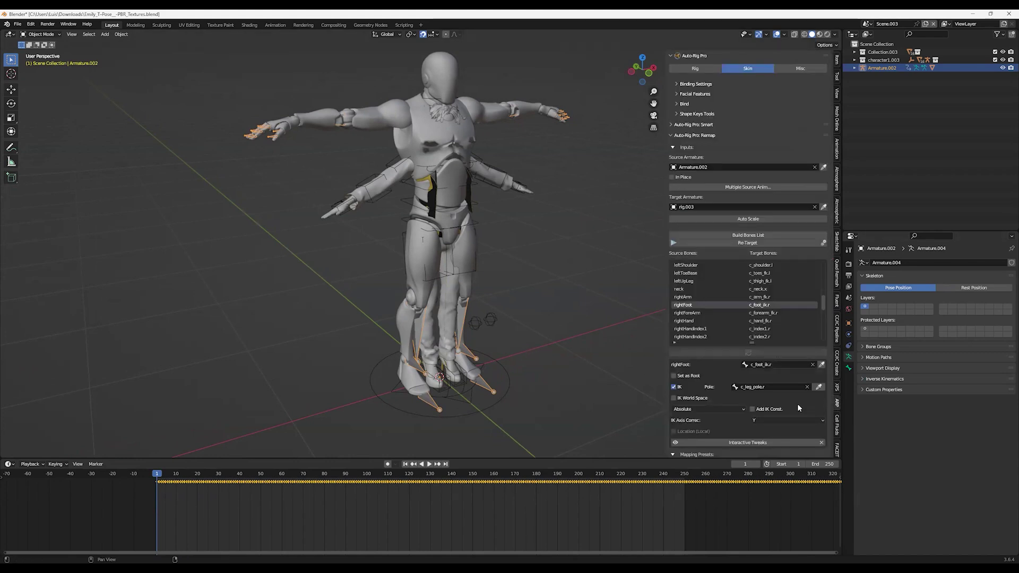
scroll(721, 420, down, 3)
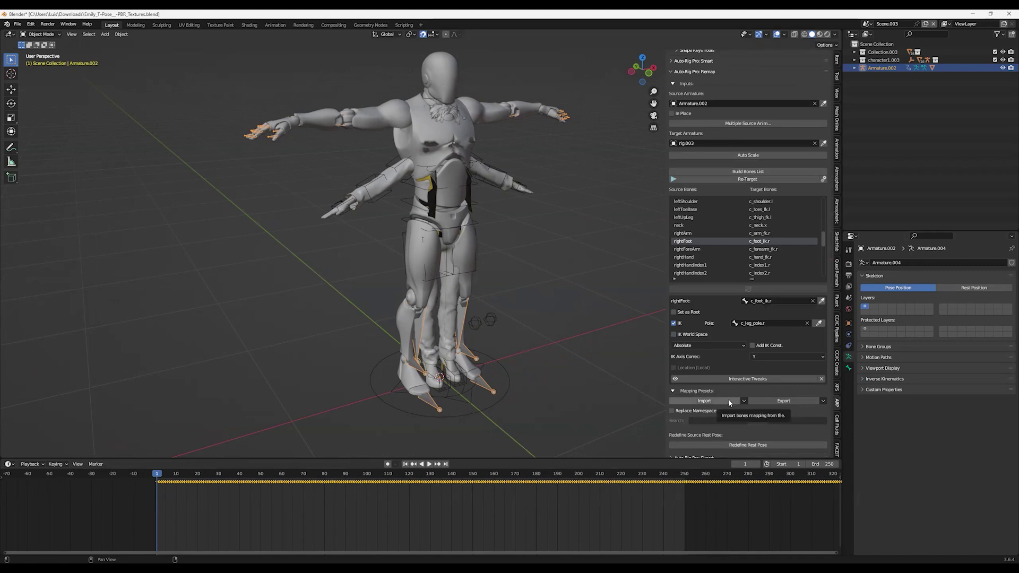
middle_drag(831, 486, 769, 485)
click(822, 464)
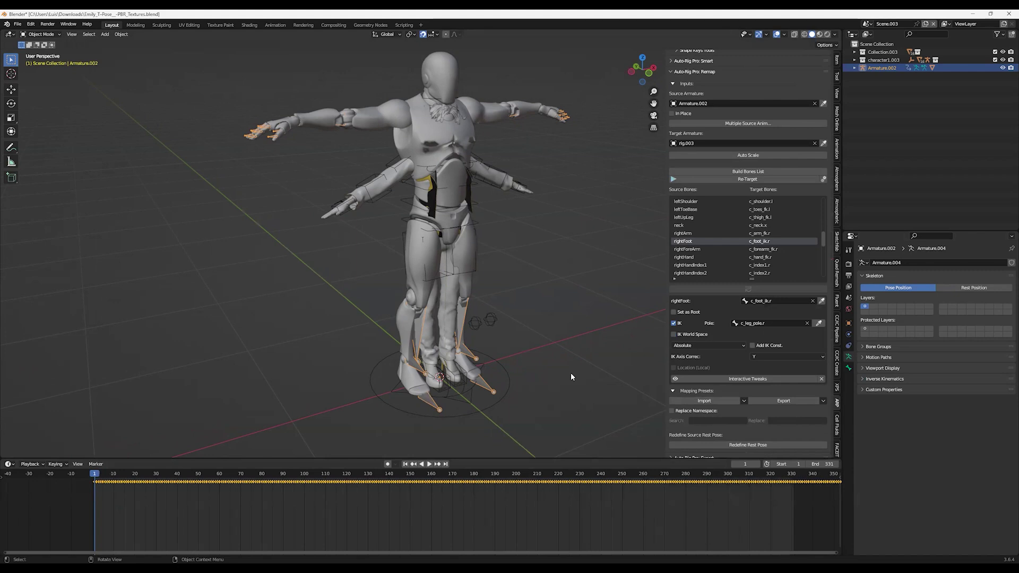
Clear the source armature and target armature assignments in Auto-Rig Pro Remap
scroll(829, 310, up, 3)
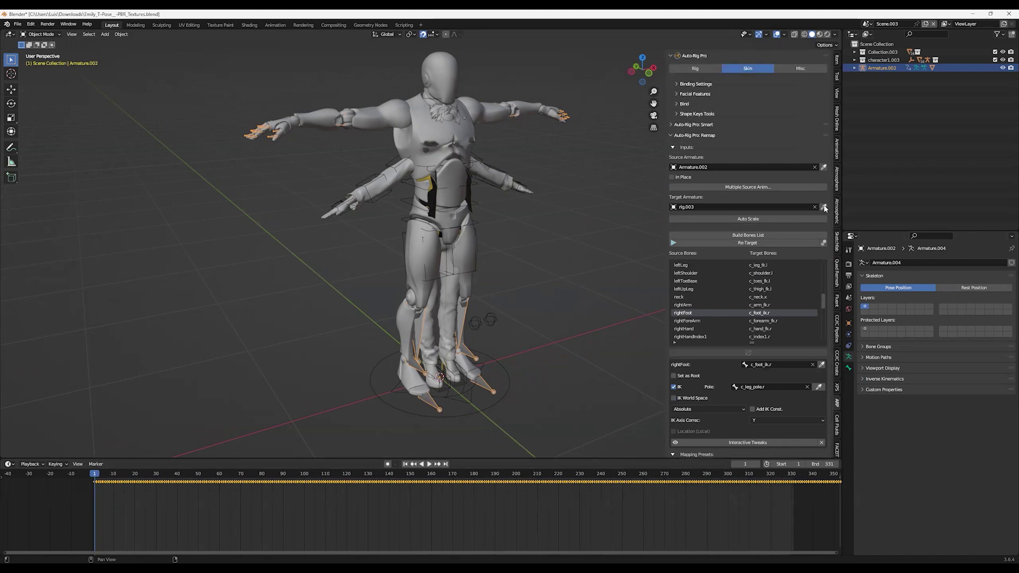
click(815, 167)
click(816, 206)
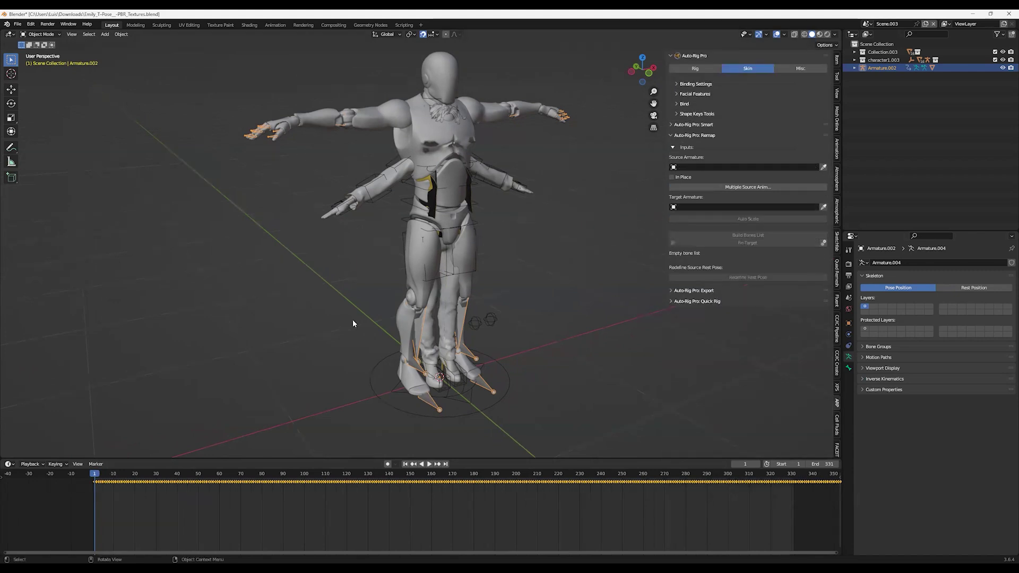
Hide the imported mannequin mesh so only its bones and the character remain in view
click(476, 202)
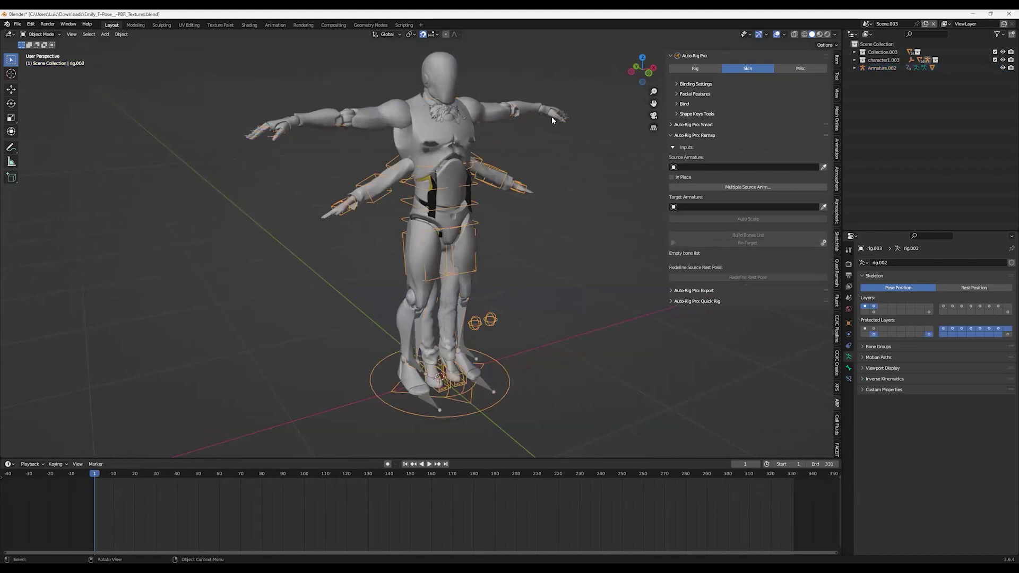
middle_drag(542, 118, 594, 136)
click(608, 141)
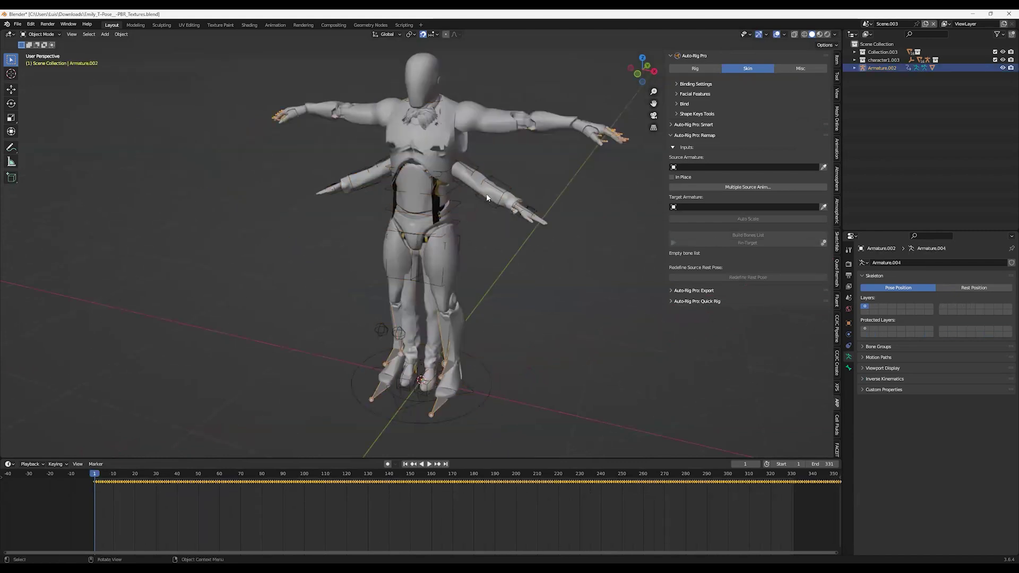
click(501, 129)
middle_drag(500, 141, 755, 192)
key(h)
Assign Armature.002 as the remap source armature and rig.003 as the target armature
click(545, 112)
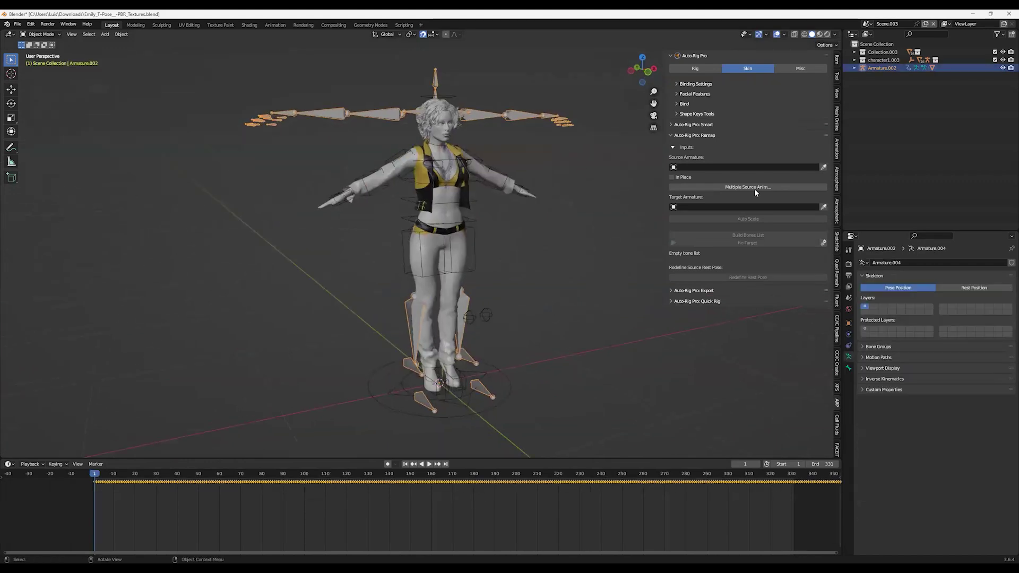
click(824, 168)
click(475, 223)
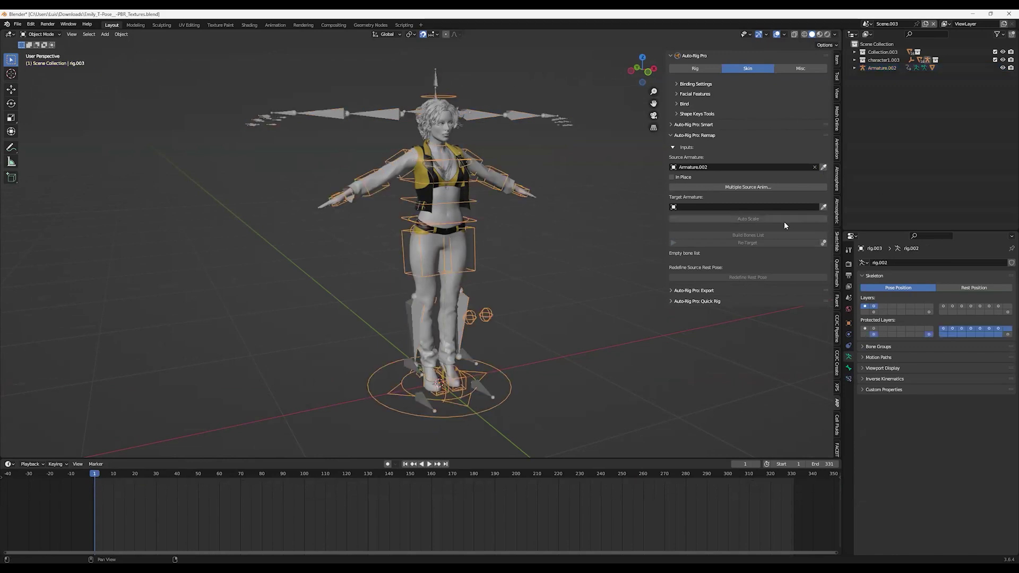
click(824, 208)
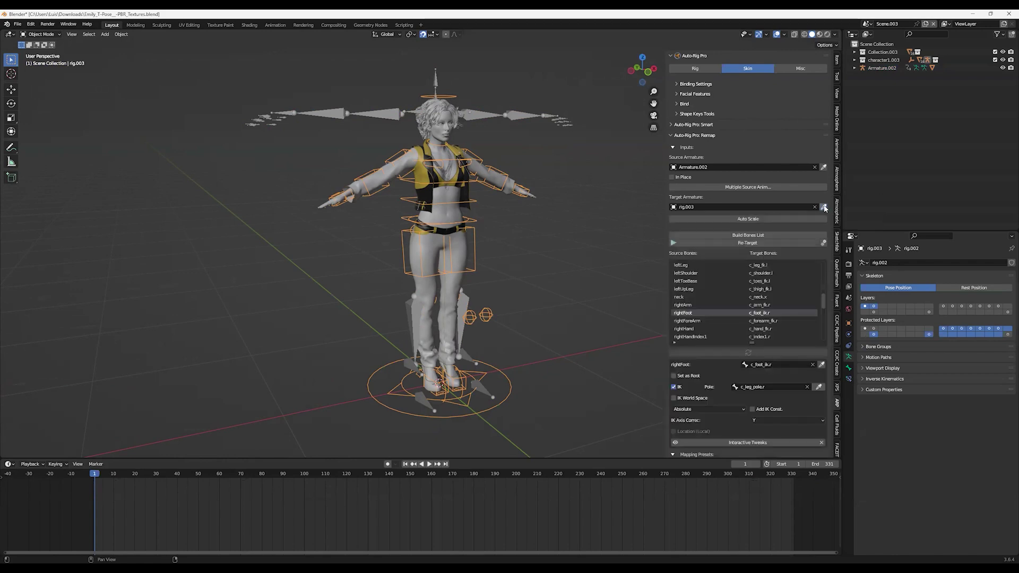
Auto-scale the source armature to the target's height and build the bones list
click(789, 217)
click(778, 235)
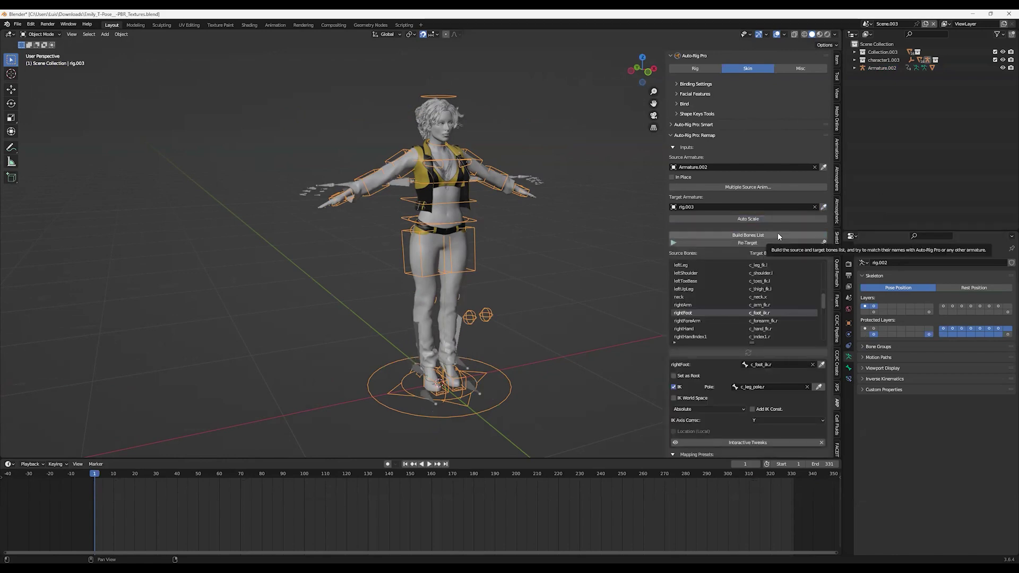
scroll(753, 374, down, 3)
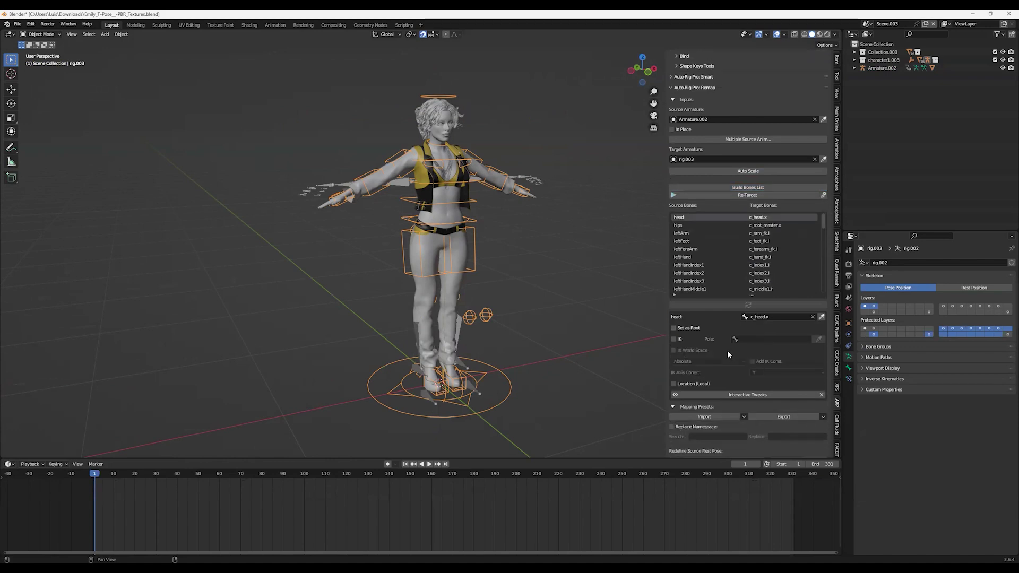
Import the bone mapping preset plask_remap_preset.bmap from the bookmarked Plask folder
scroll(727, 350, down, 2)
click(722, 386)
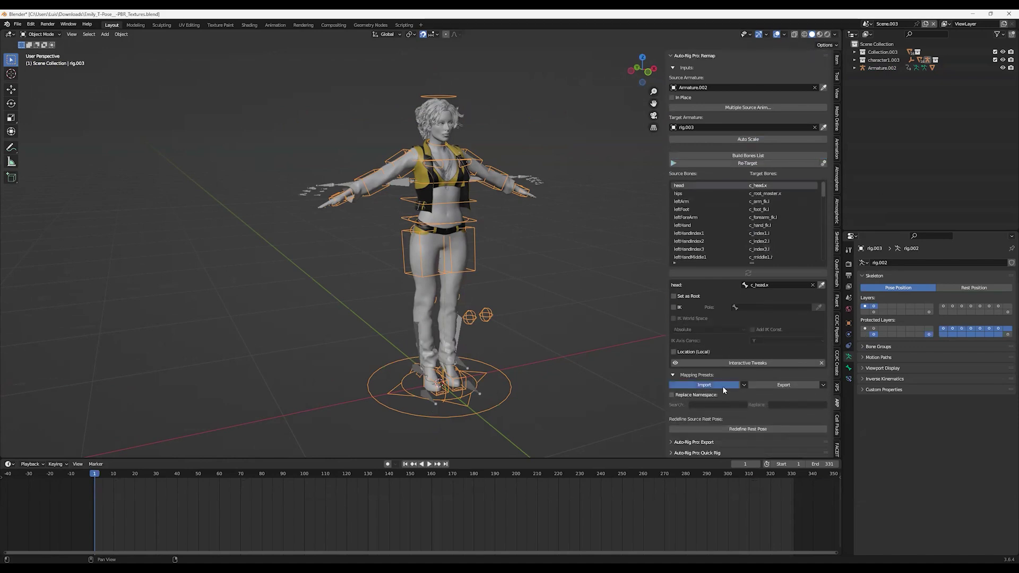
scroll(276, 385, down, 5)
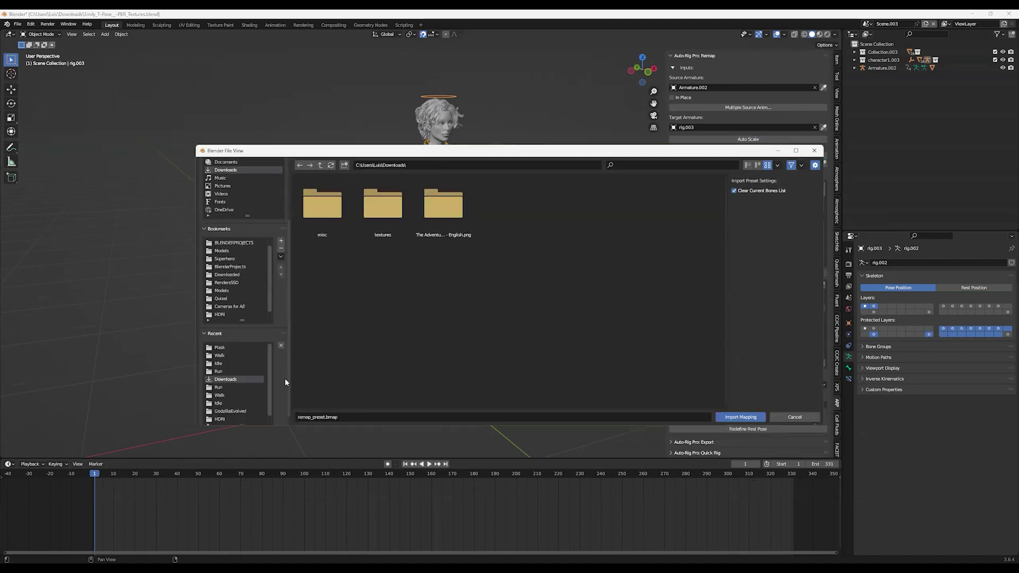
scroll(284, 378, up, 5)
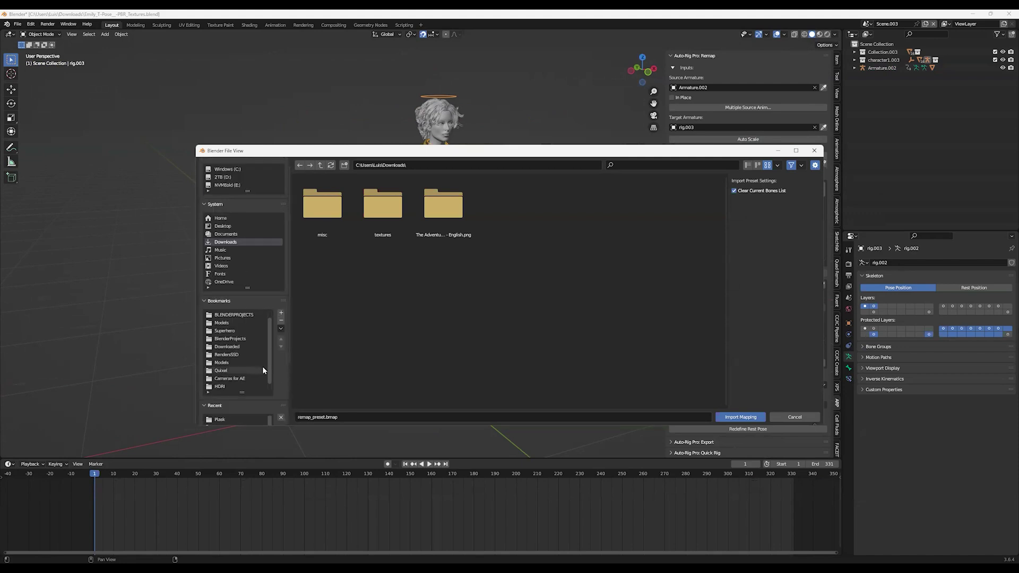
scroll(259, 366, down, 1)
click(243, 386)
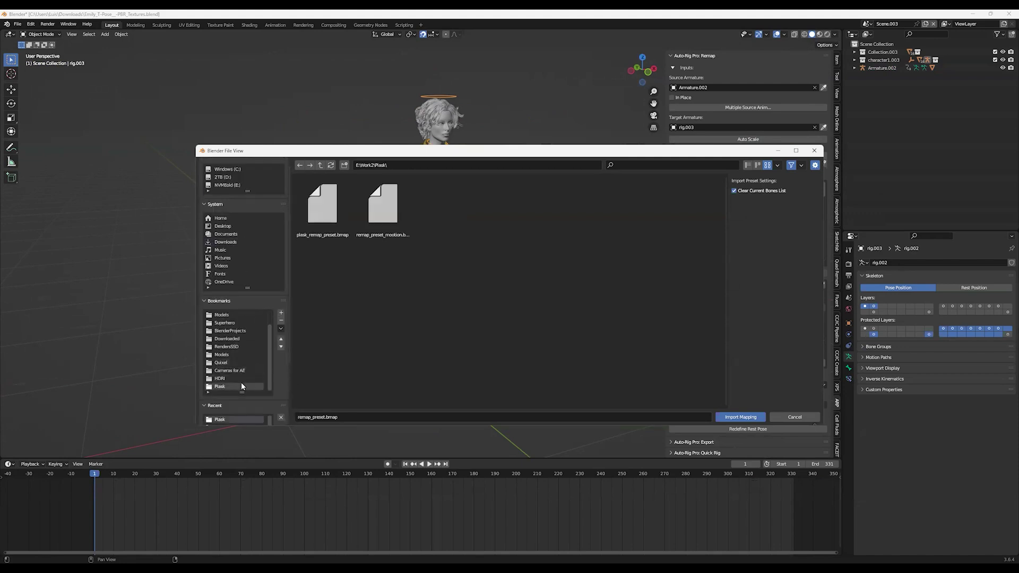
click(321, 223)
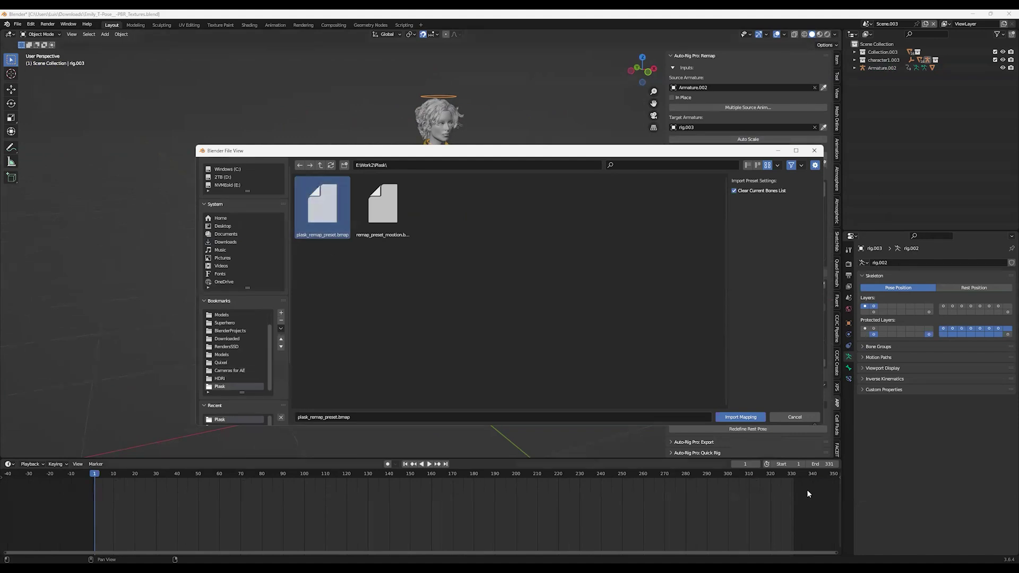
click(743, 417)
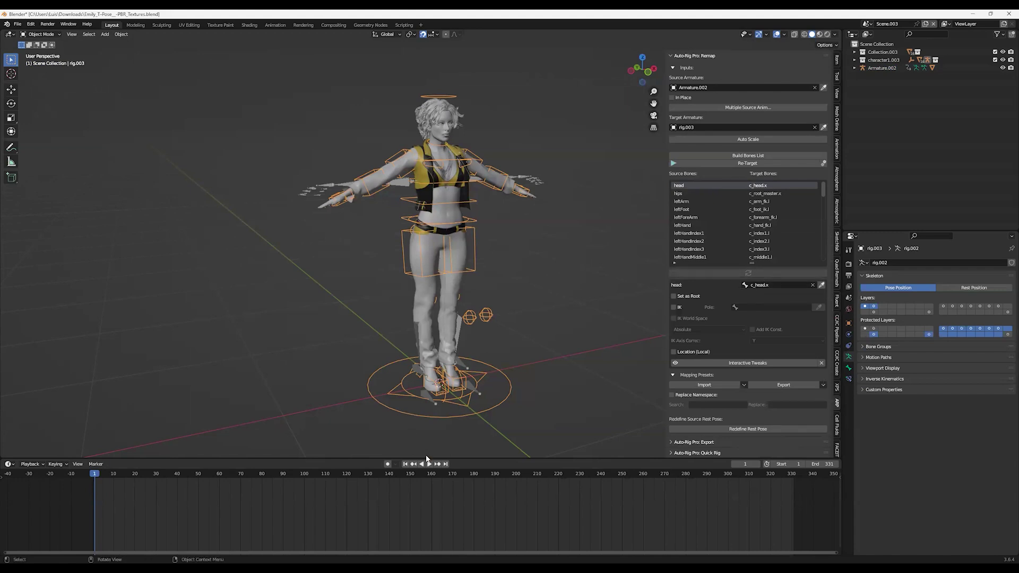
Try redefining the source rest pose from its actual Rest Pose, and compare the armature's Rest Position with its Pose Position
click(743, 429)
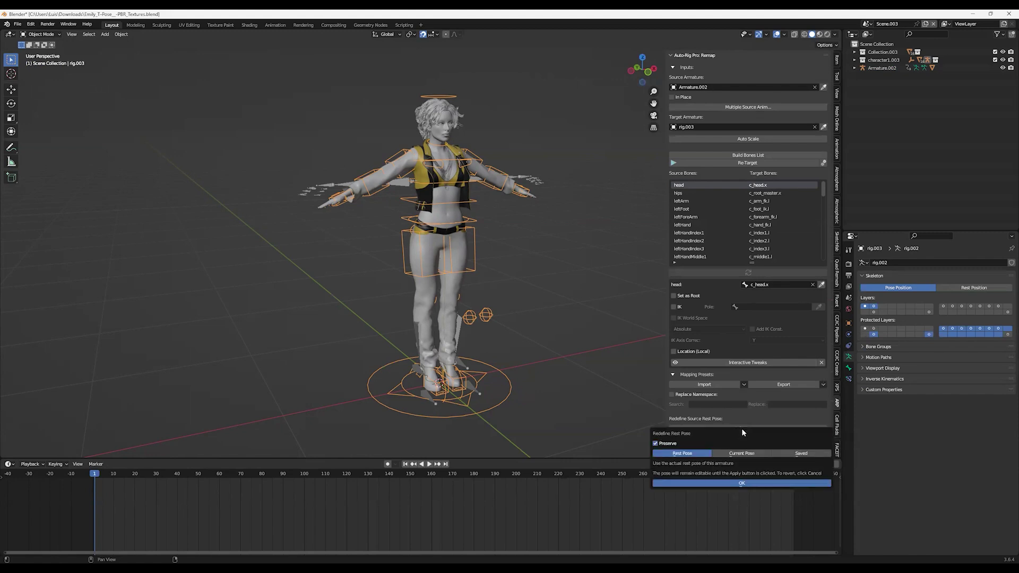
click(741, 483)
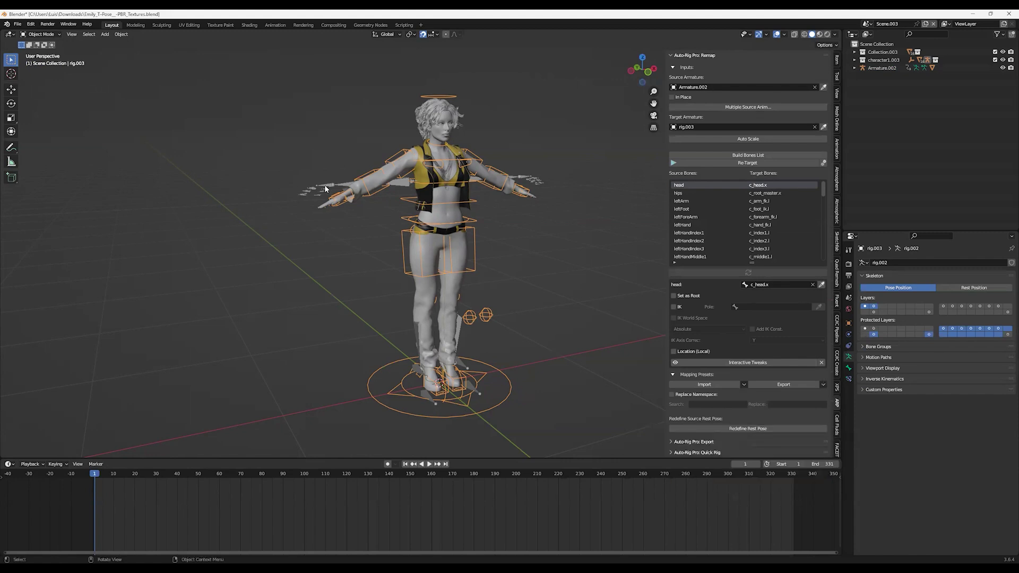
click(939, 288)
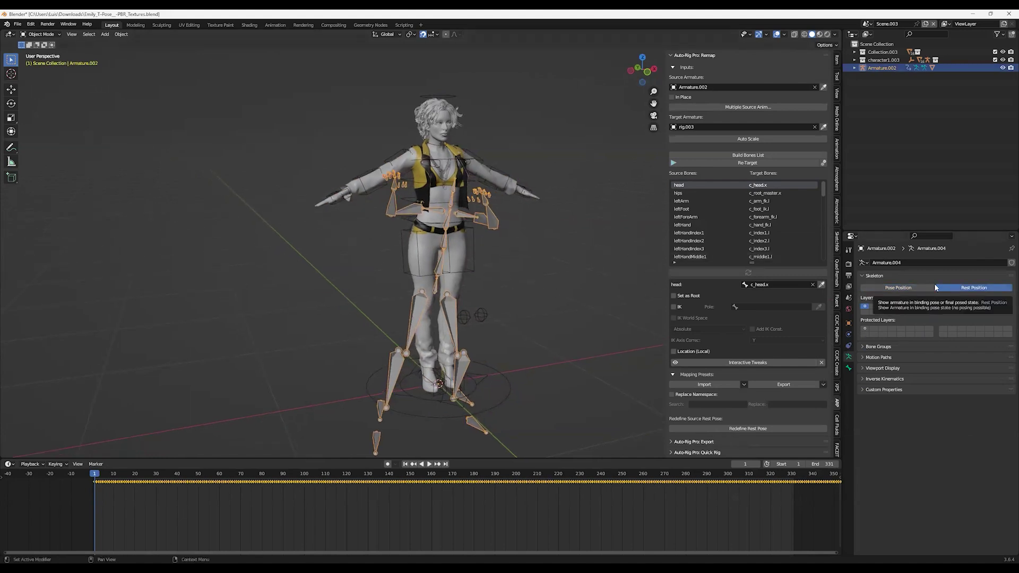
click(905, 289)
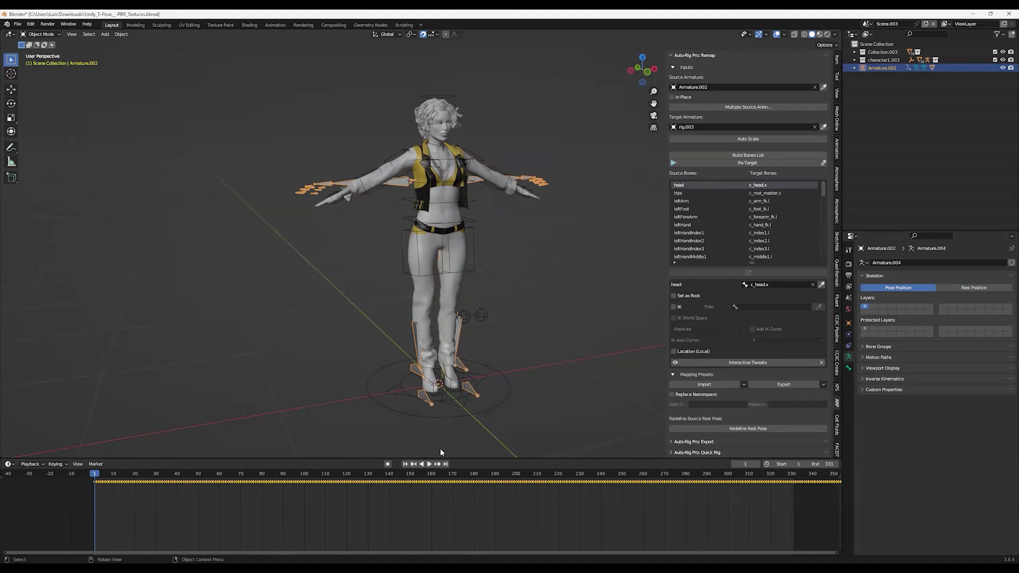
Start redefining the source rest pose using the Current Pose option with Preserve enabled
click(738, 430)
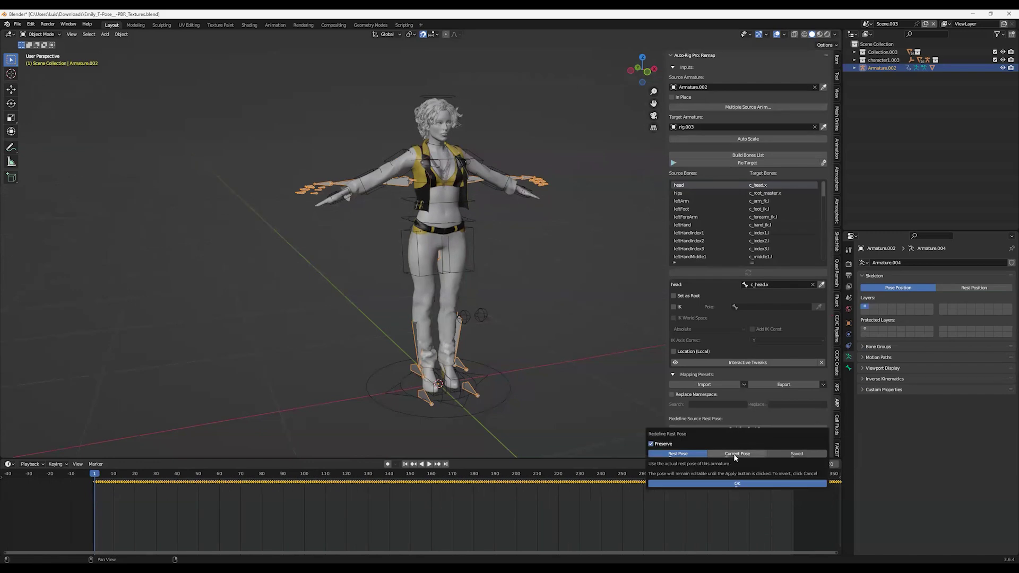
click(735, 454)
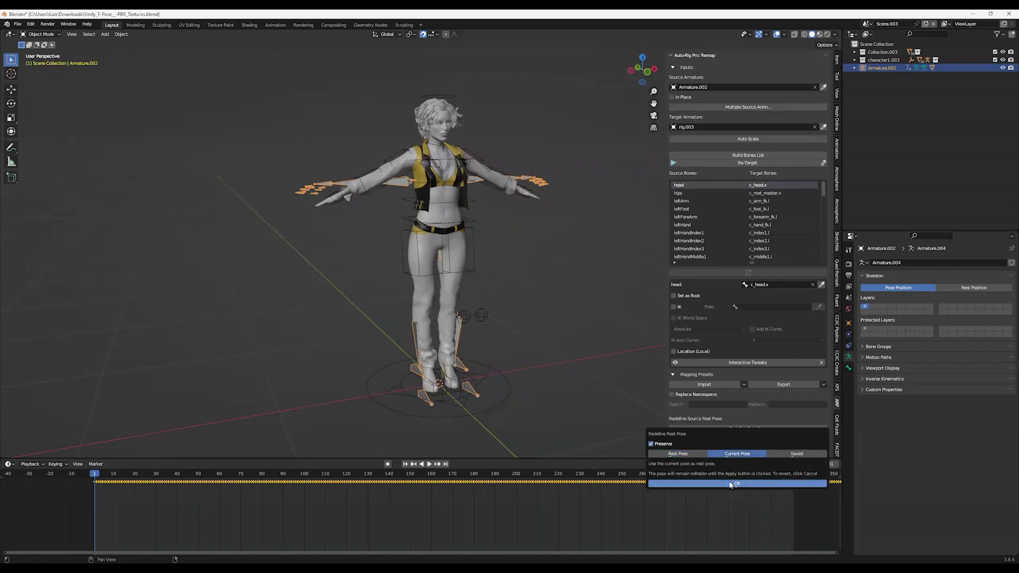
click(731, 484)
Copy the character rig's rotation onto the selected arm and hand bones in front view and apply the redefined rest pose
key(KP_1)
scroll(432, 240, up, 5)
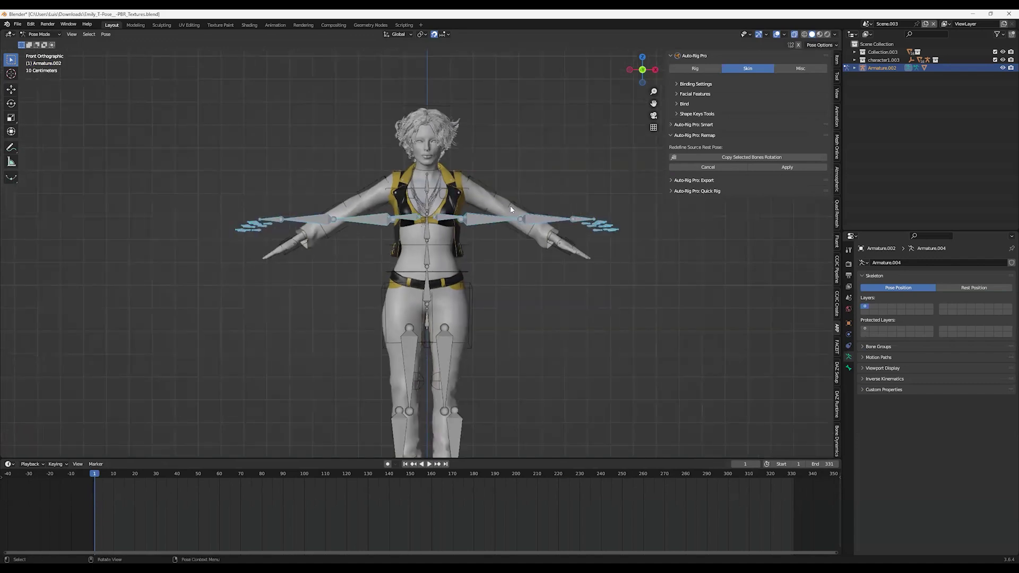
click(795, 157)
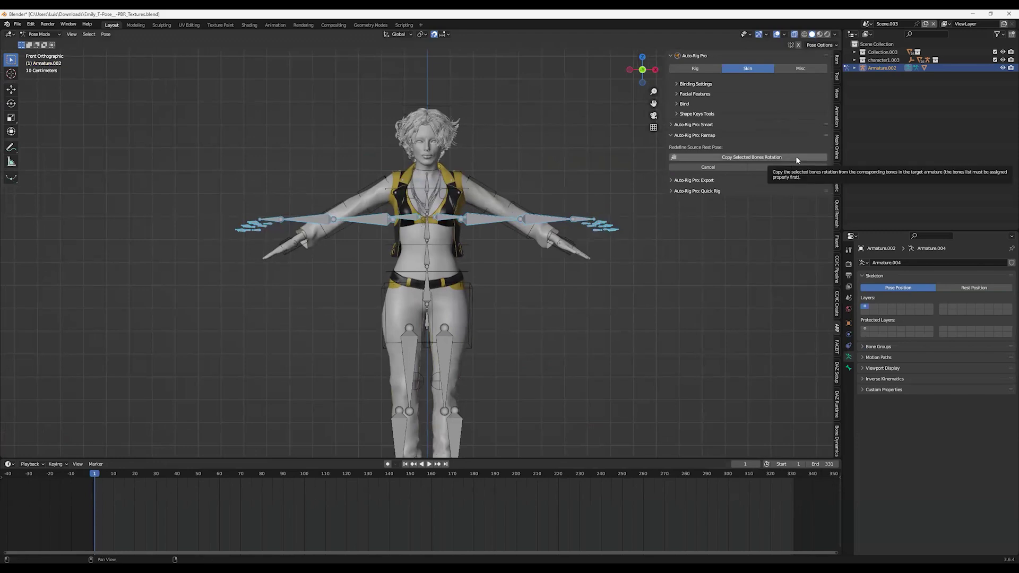
click(795, 156)
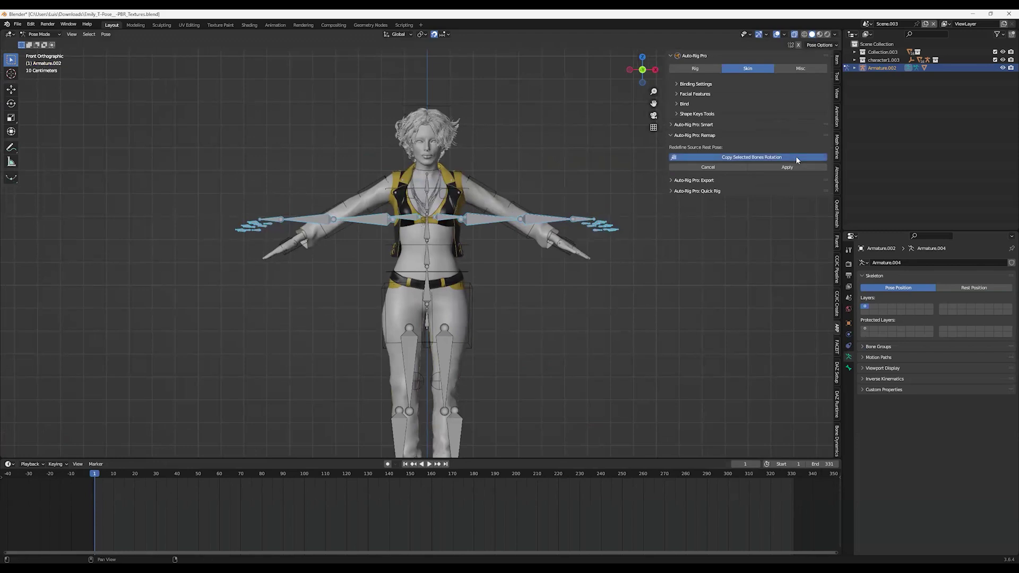
scroll(616, 210, up, 1)
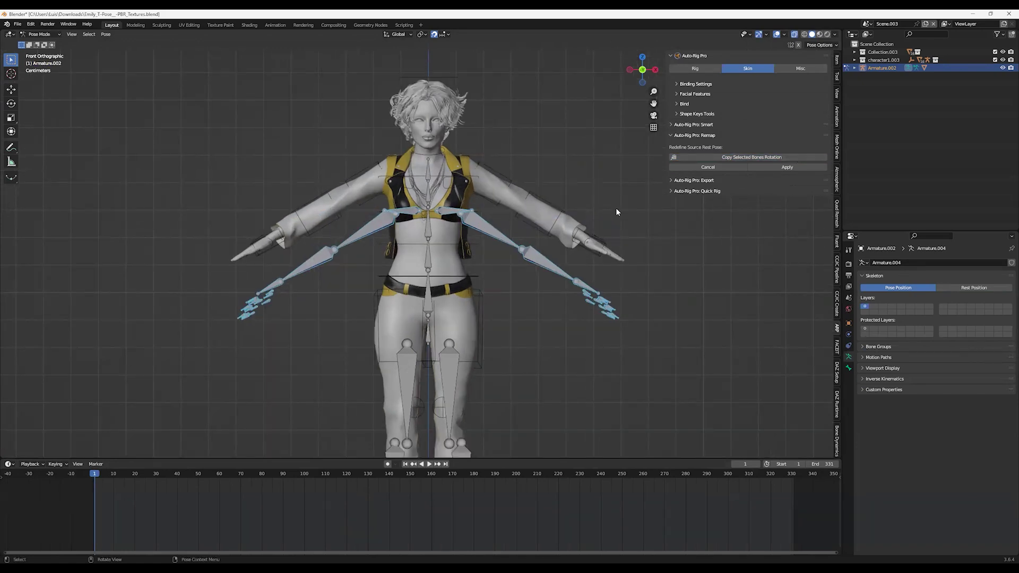
click(778, 168)
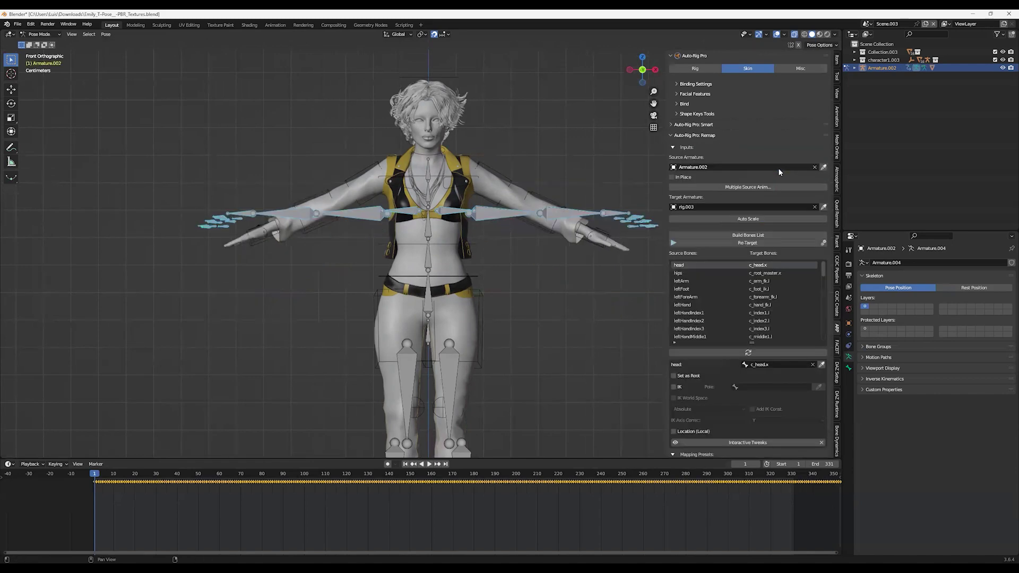
Retarget the Plask animation onto the character rig for frames 1 to 300 with Linear keyframe interpolation
scroll(493, 290, down, 1)
middle_drag(492, 286, 563, 329)
scroll(746, 366, down, 4)
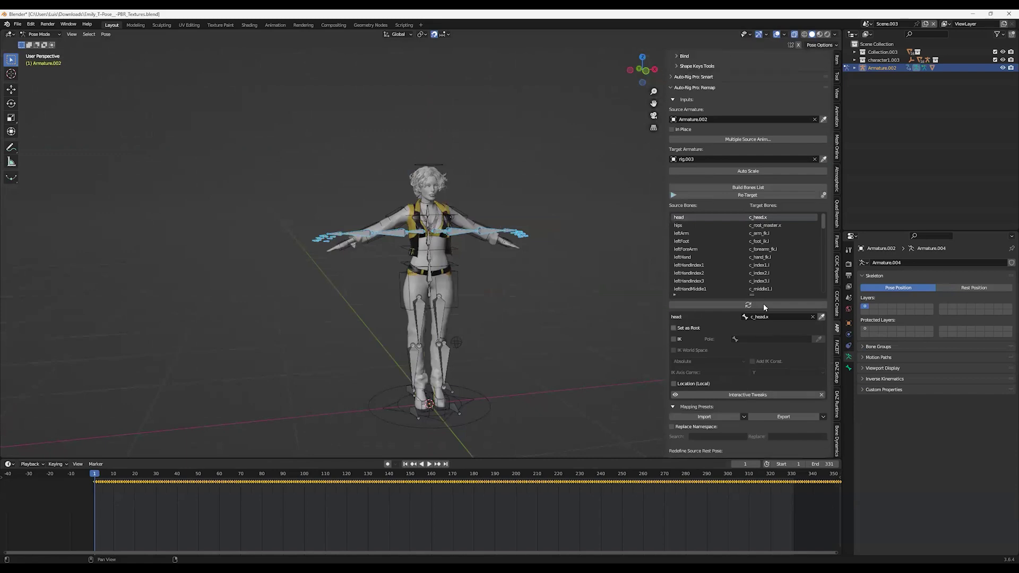
click(756, 200)
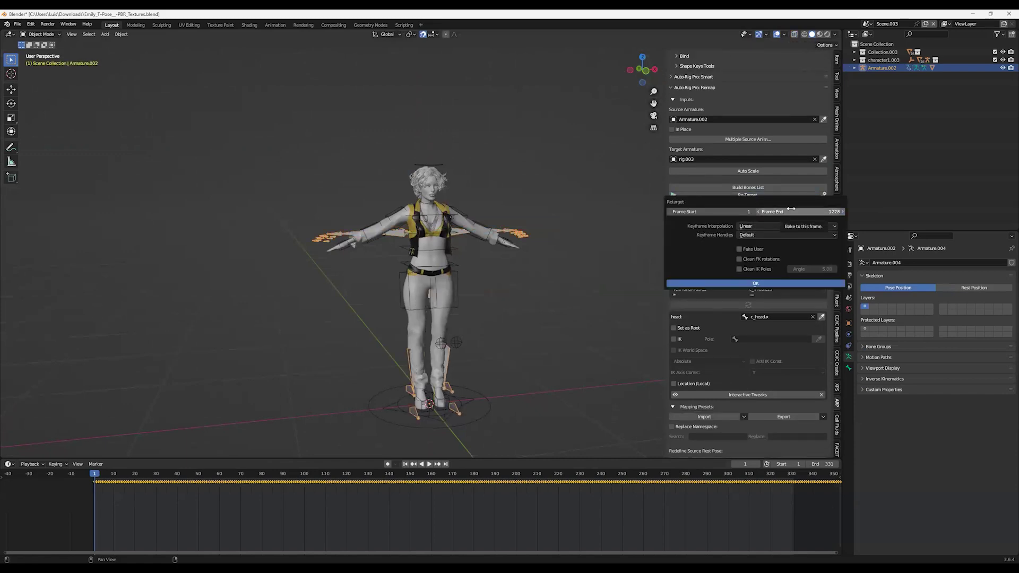
click(790, 210)
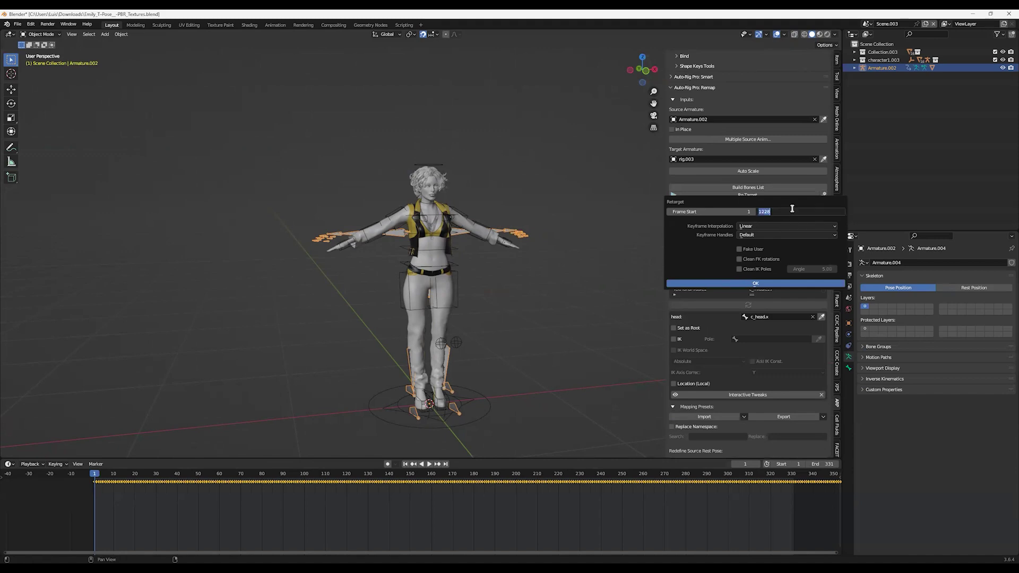
text(300)
key(Return)
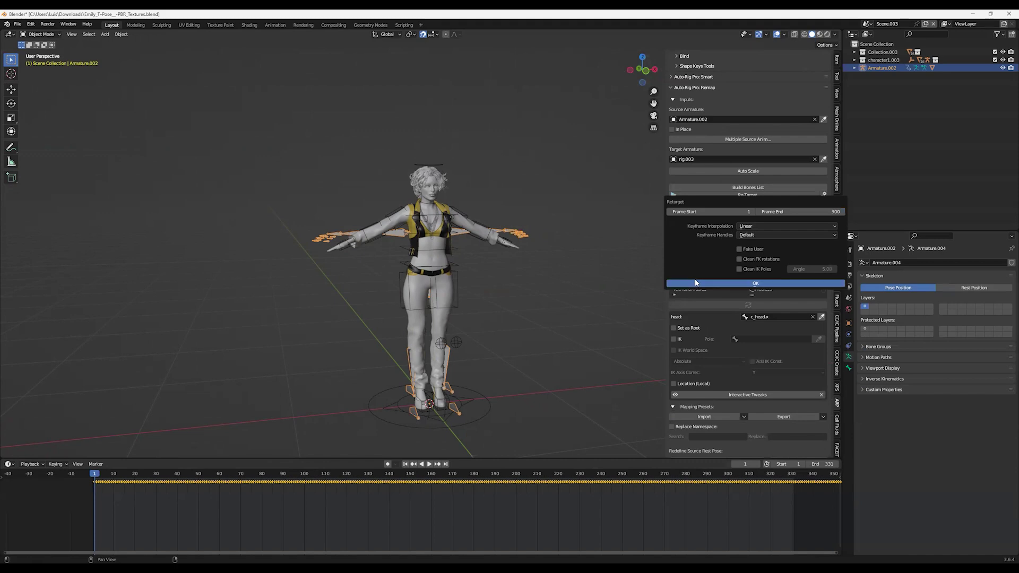
click(696, 283)
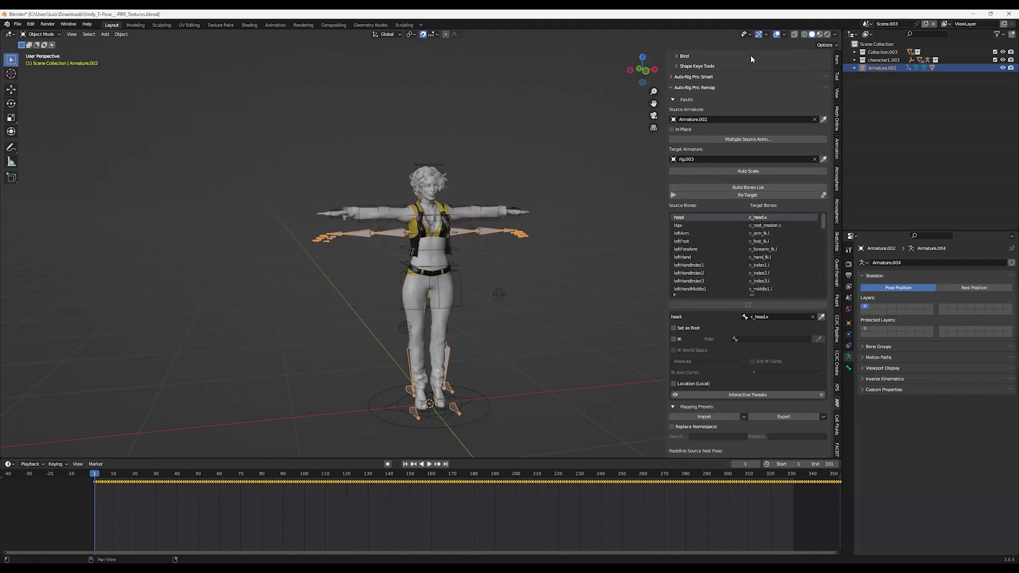
Hide the viewport overlays and play the retargeted animation to review the character's motion
click(776, 34)
key(space)
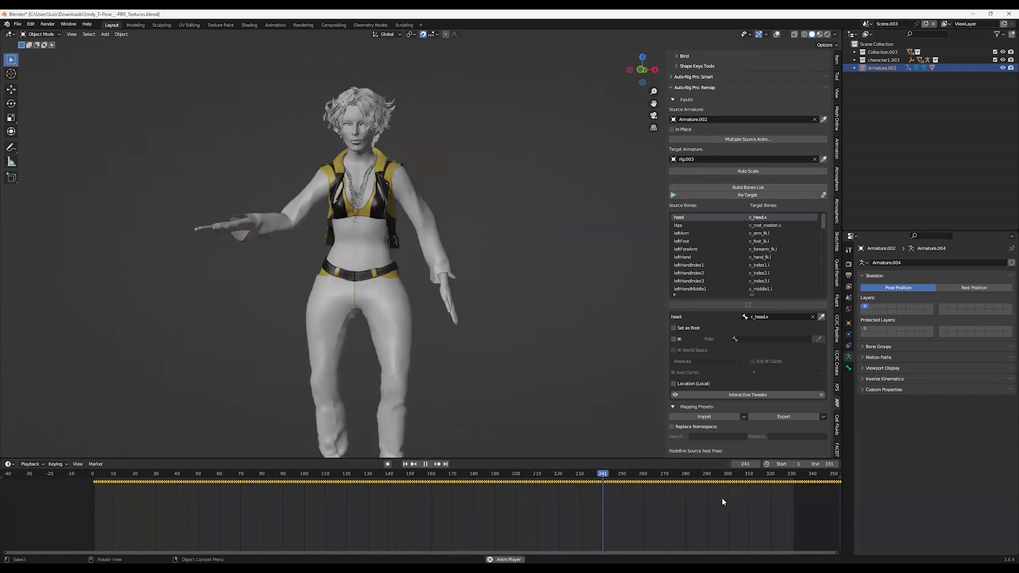
middle_drag(778, 504, 632, 505)
scroll(632, 507, down, 1)
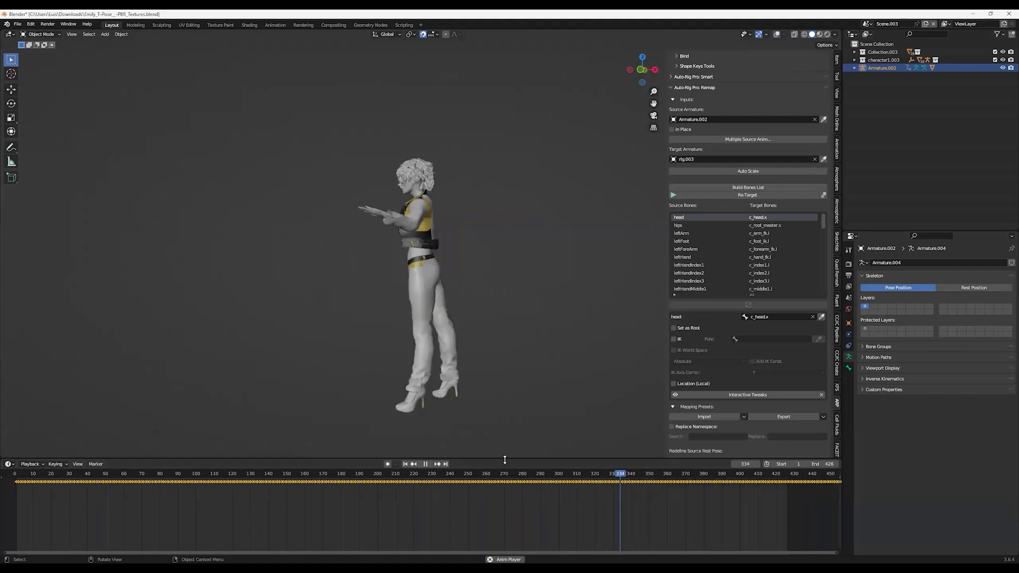
drag(497, 473, 455, 473)
key(space)
Show the overlays again, select the character rig in front view, and set the animation's end frame to 300
shift+middle_drag(530, 372, 603, 226)
click(777, 34)
scroll(562, 201, up, 2)
key(KP_1)
scroll(543, 313, down, 5)
click(435, 324)
key(shift+Left)
double_click(815, 464)
text(300)
key(Return)
Check the character's feet near the end of the animation and hide the source armature, Armature.002
click(538, 474)
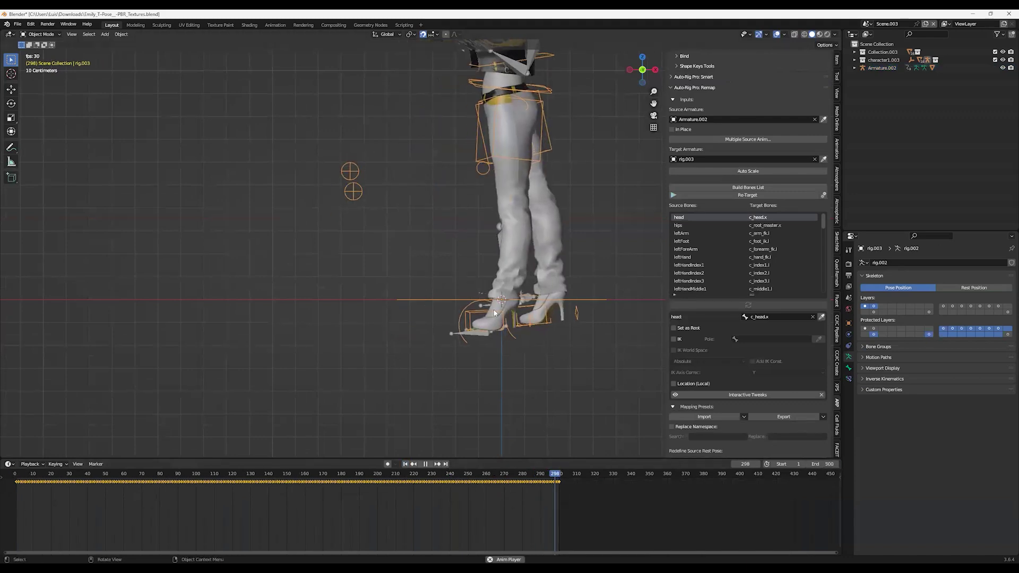
key(KP_Decimal)
middle_drag(501, 304, 401, 287)
click(401, 289)
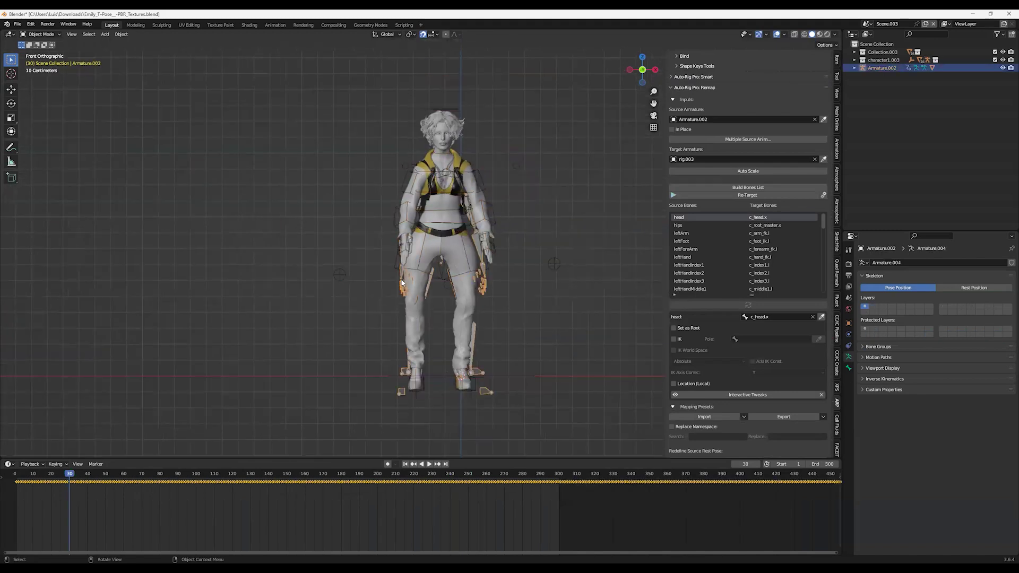
key(h)
scroll(423, 317, down, 2)
middle_drag(319, 512, 460, 514)
scroll(460, 516, down, 1)
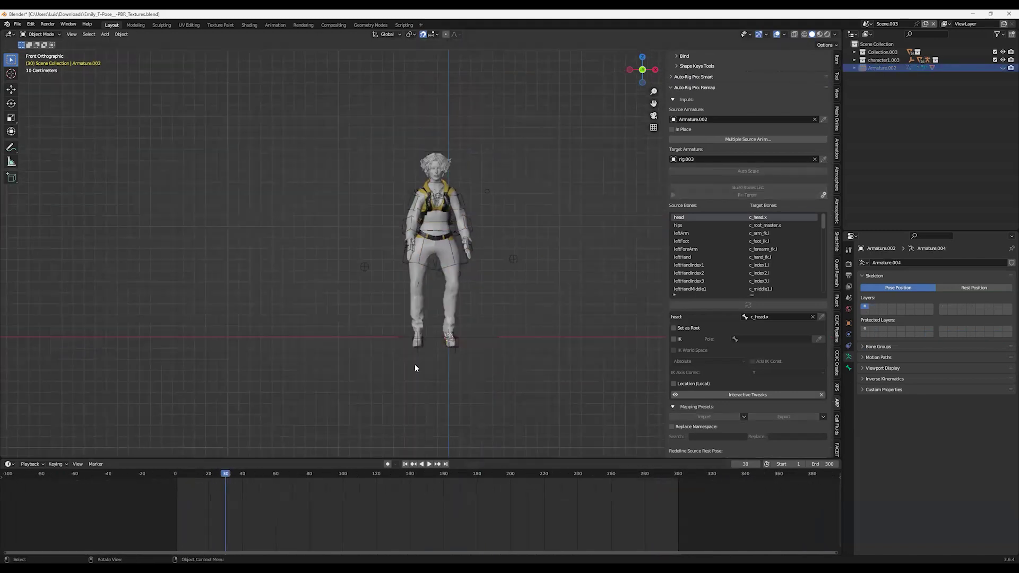
Turn on Animation Layers for the character rig and add a new layer with Replace blending
key(space)
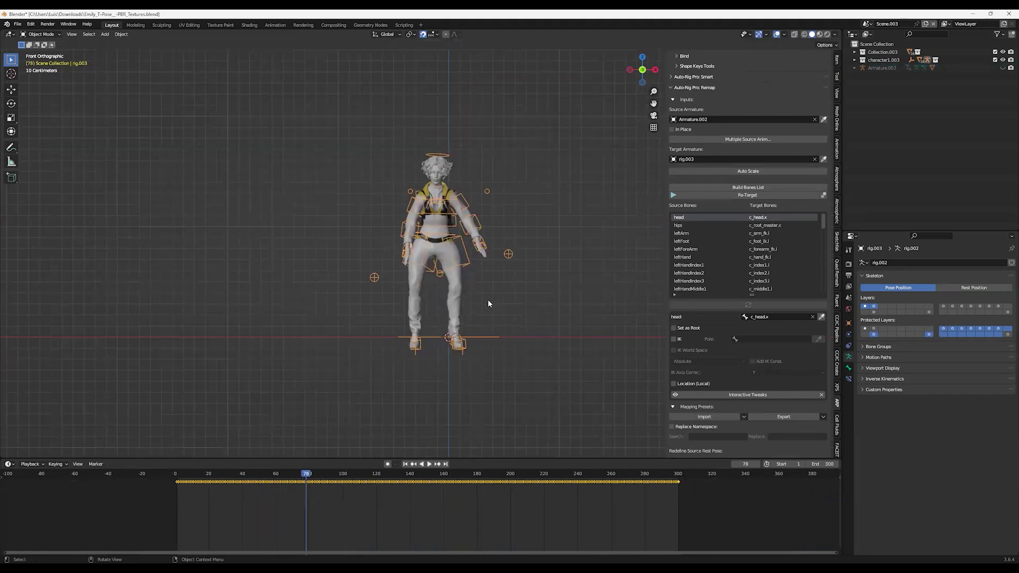
key(space)
click(837, 151)
scroll(495, 177, up, 2)
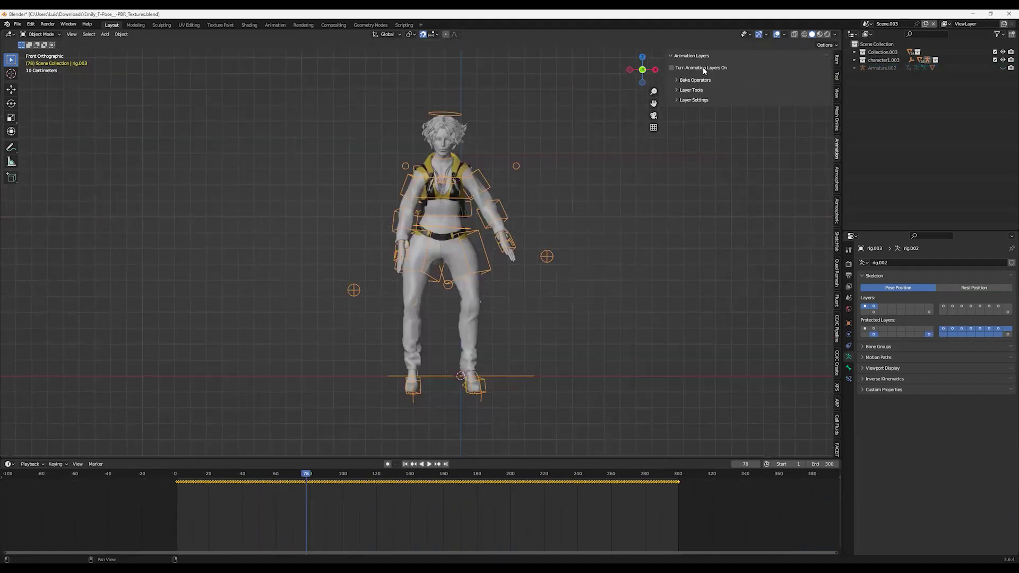
click(722, 71)
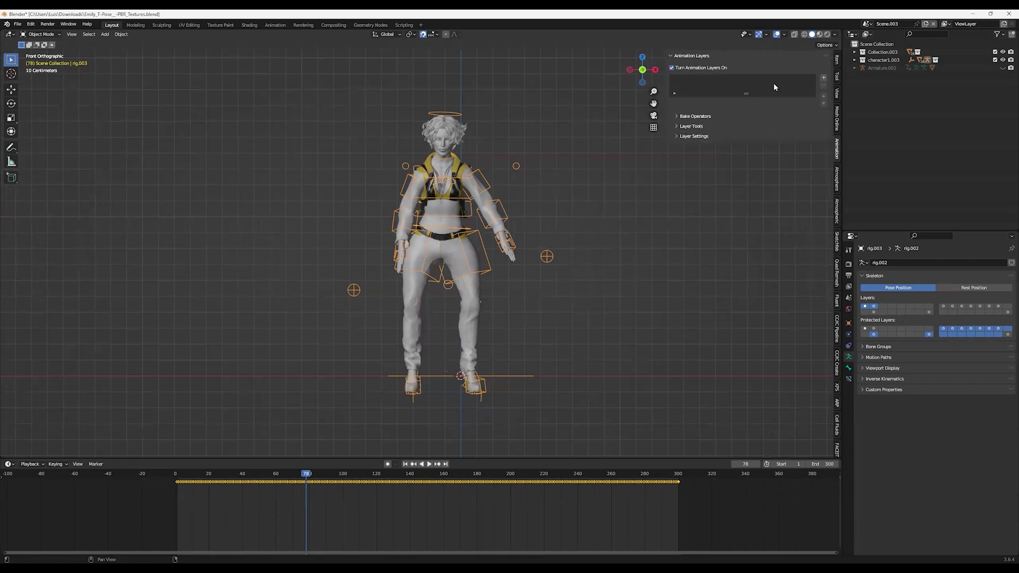
click(824, 78)
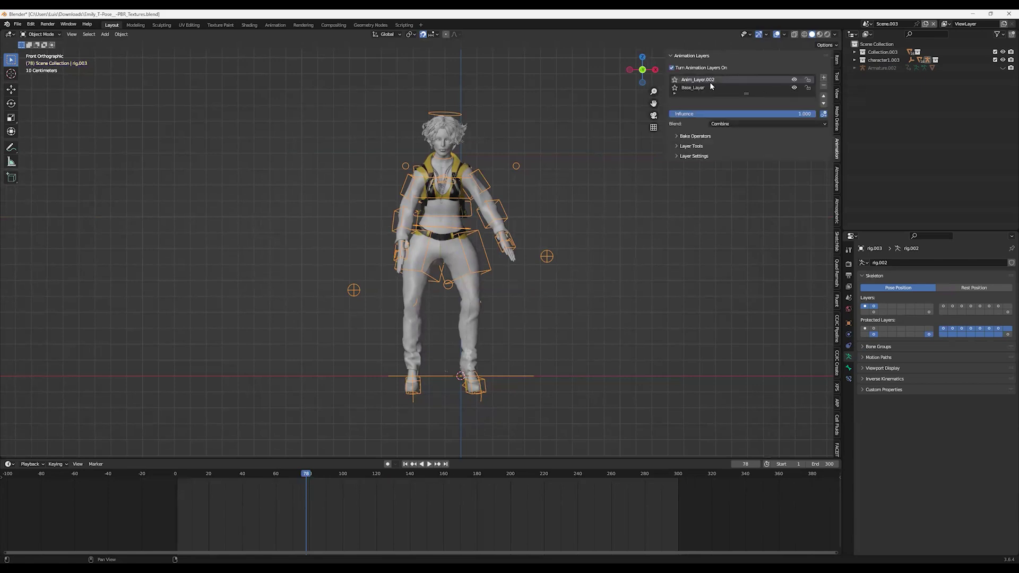
click(721, 126)
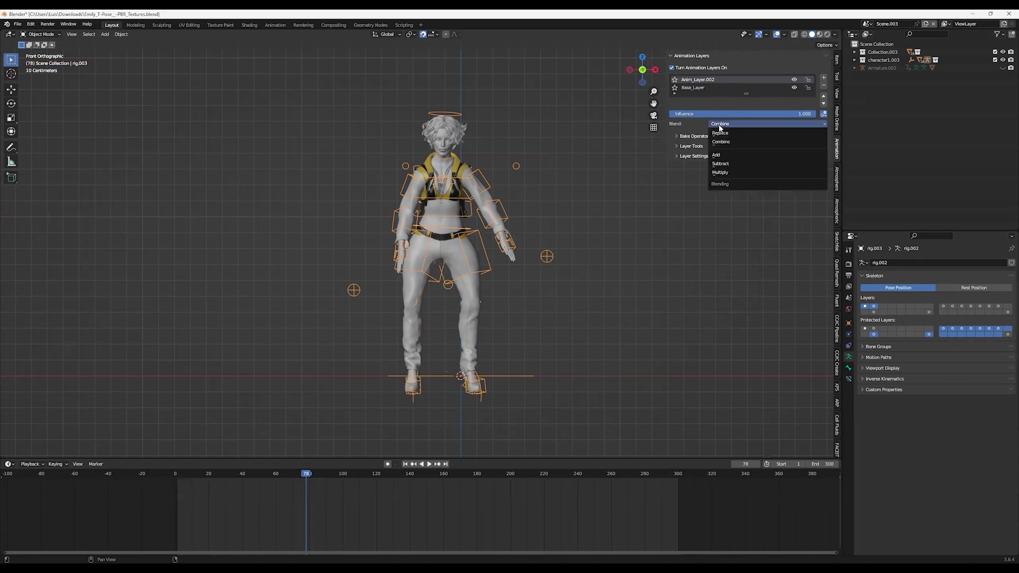
click(722, 135)
In Pose Mode, select the character's left foot control in front view and enable Auto Keying
key(ctrl+Tab)
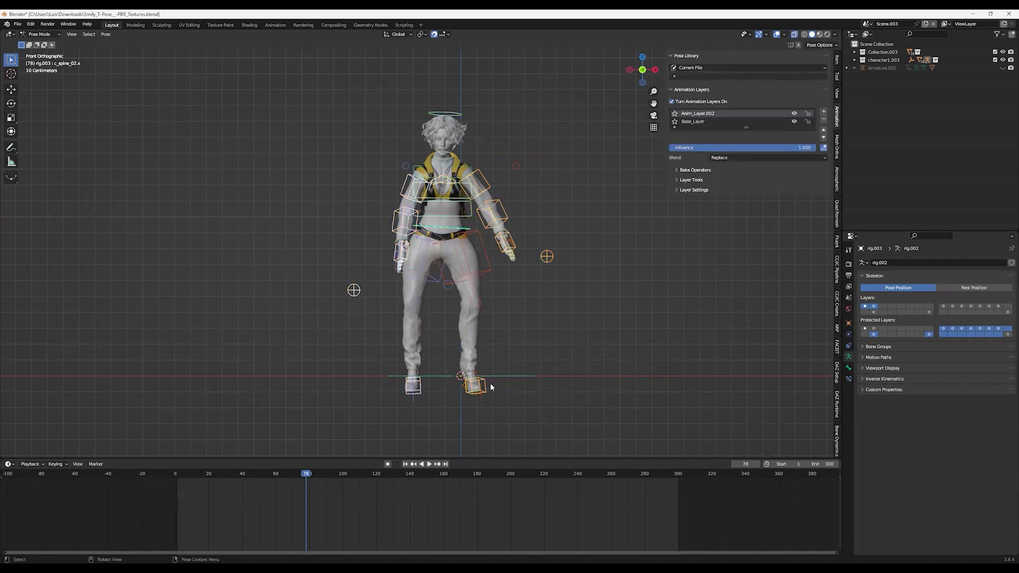
click(43, 35)
click(476, 385)
middle_drag(493, 329, 514, 347)
scroll(514, 347, up, 4)
key(KP_1)
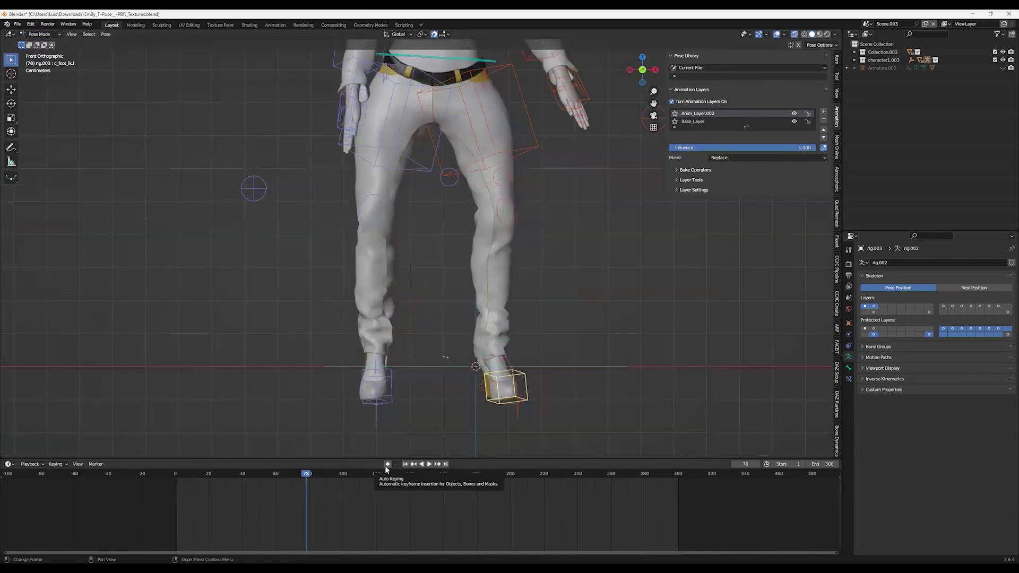
click(387, 464)
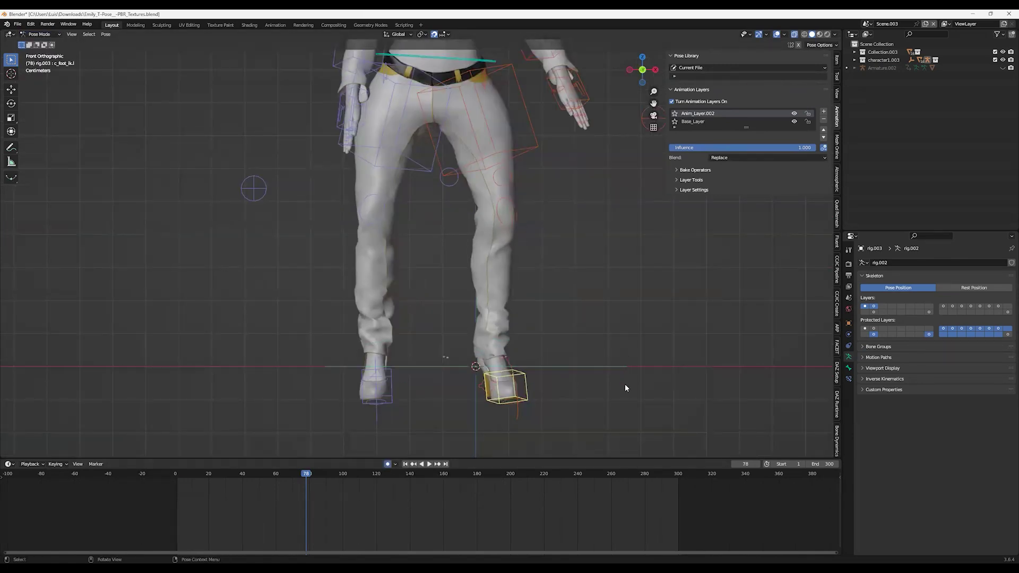
Turn off snapping and move the left foot control slightly upward at frame 77 on the new layer
key(g)
right_click(597, 397)
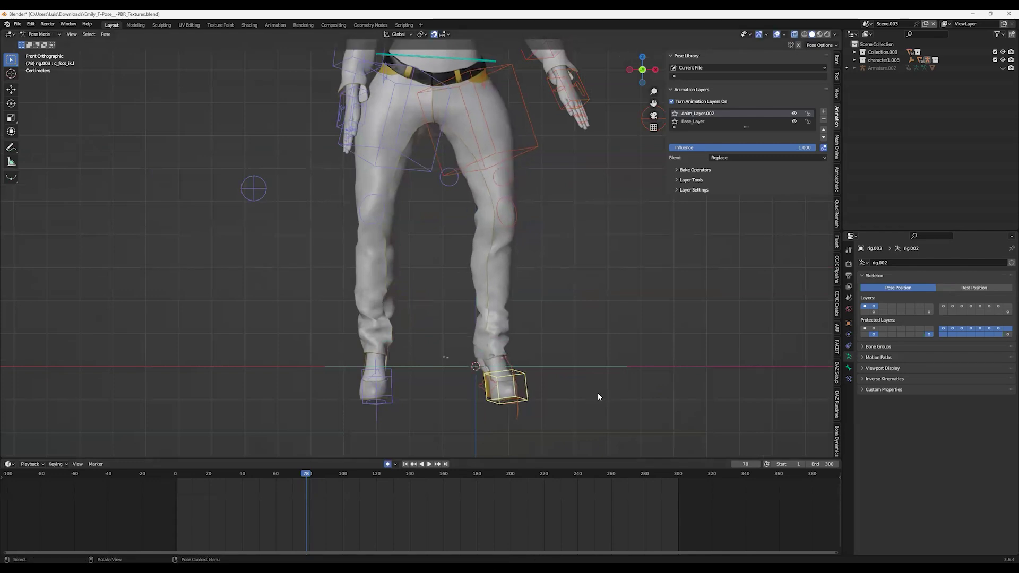
click(434, 35)
key(r)
right_click(596, 434)
mouse_move(321, 474)
mouse_down()
mouse_move(266, 475)
mouse_move(304, 475)
mouse_up()
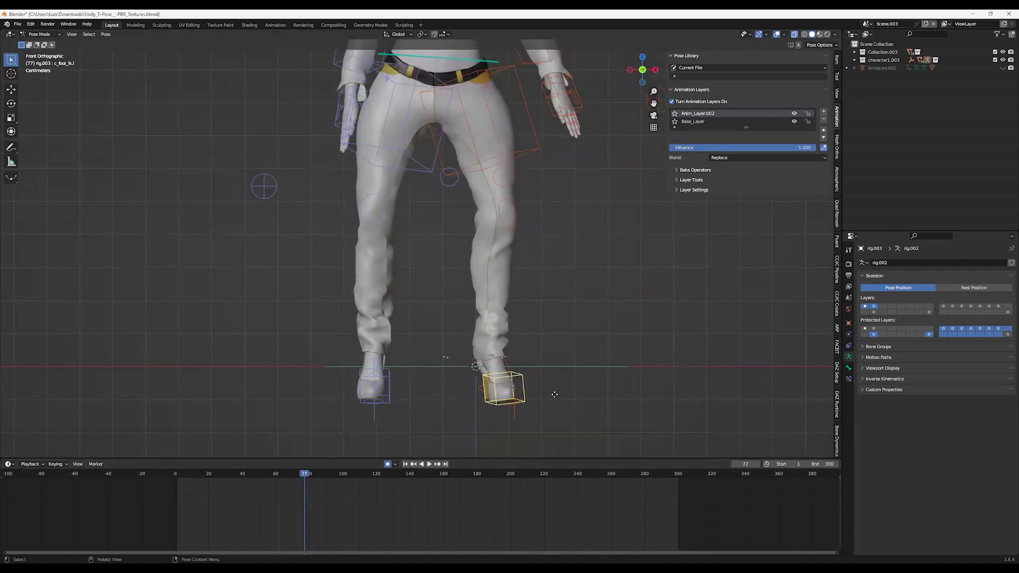
key(g)
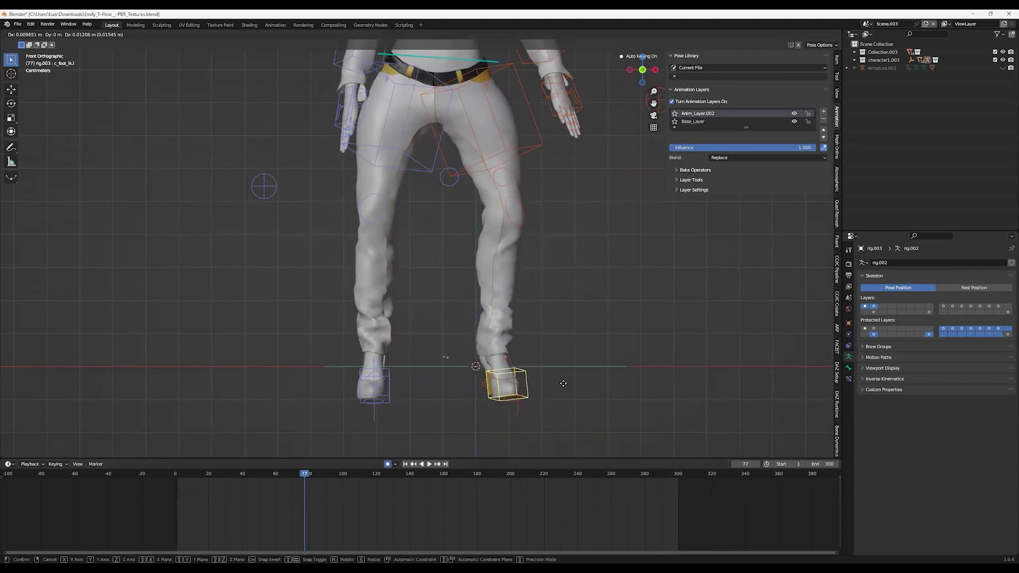
click(561, 383)
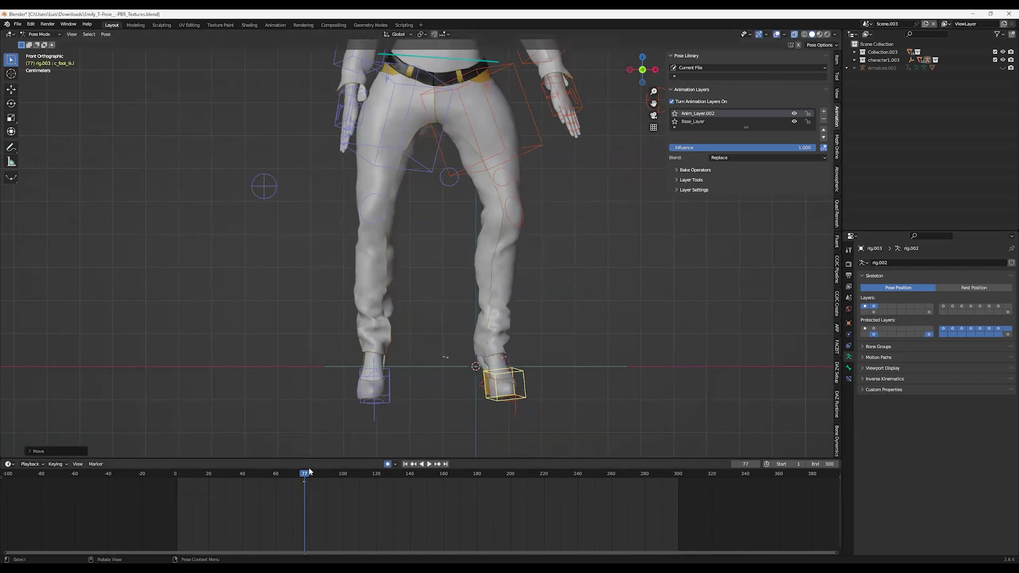
Select the right foot control and adjust its position slightly at frame 77
click(394, 404)
key(g)
click(405, 403)
scroll(416, 389, down, 3)
shift+middle_drag(432, 368, 432, 402)
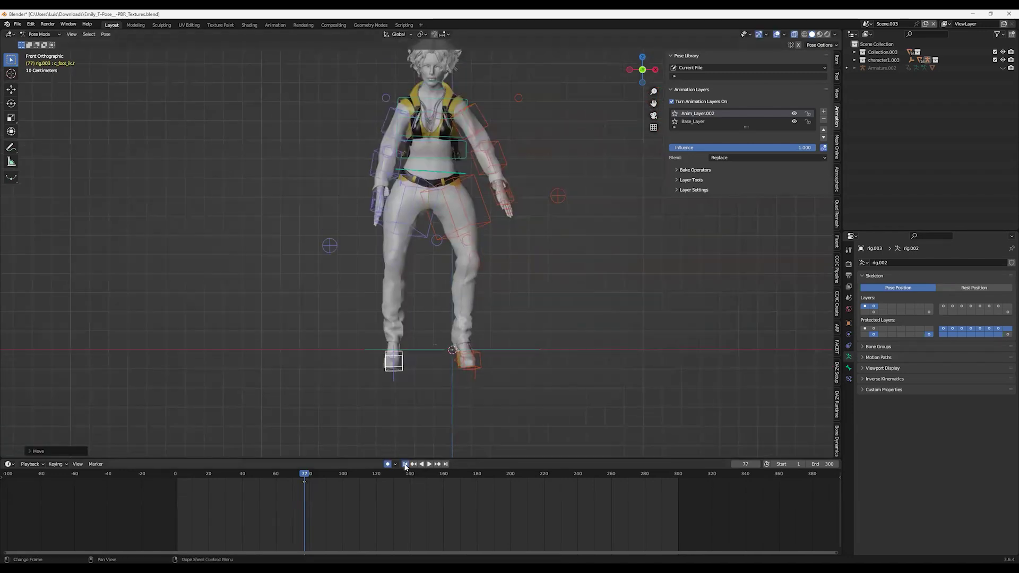
Play the layered animation from the first frame and examine the feet and legs from the front and side
click(405, 463)
key(space)
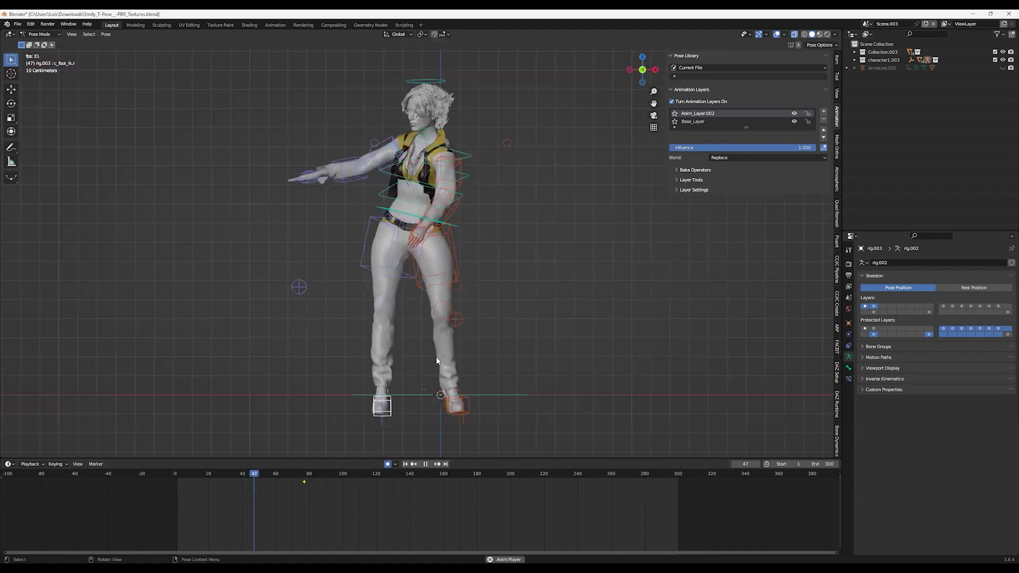
middle_drag(463, 370, 482, 310)
scroll(480, 312, up, 5)
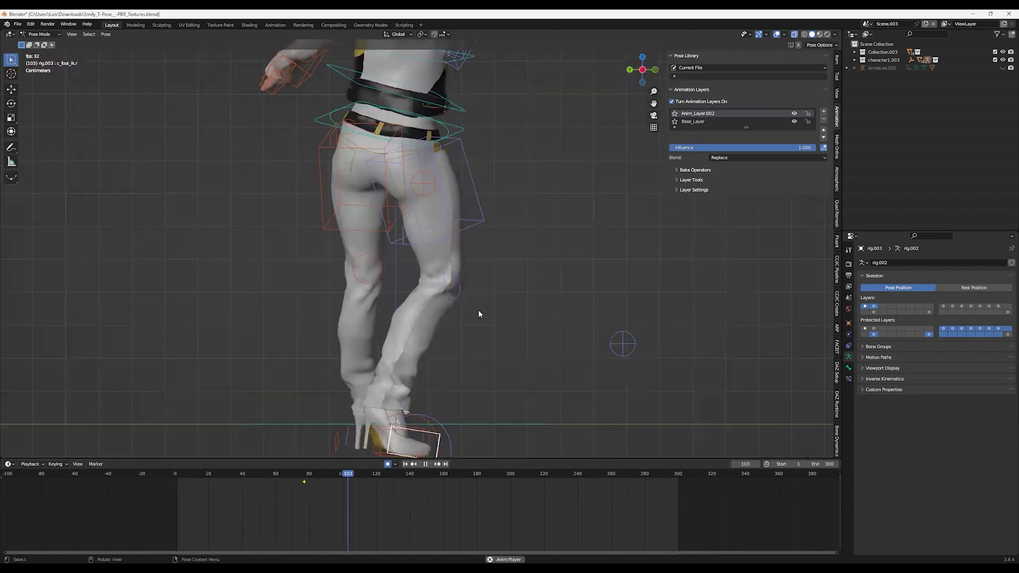
scroll(429, 285, up, 2)
scroll(429, 285, down, 3)
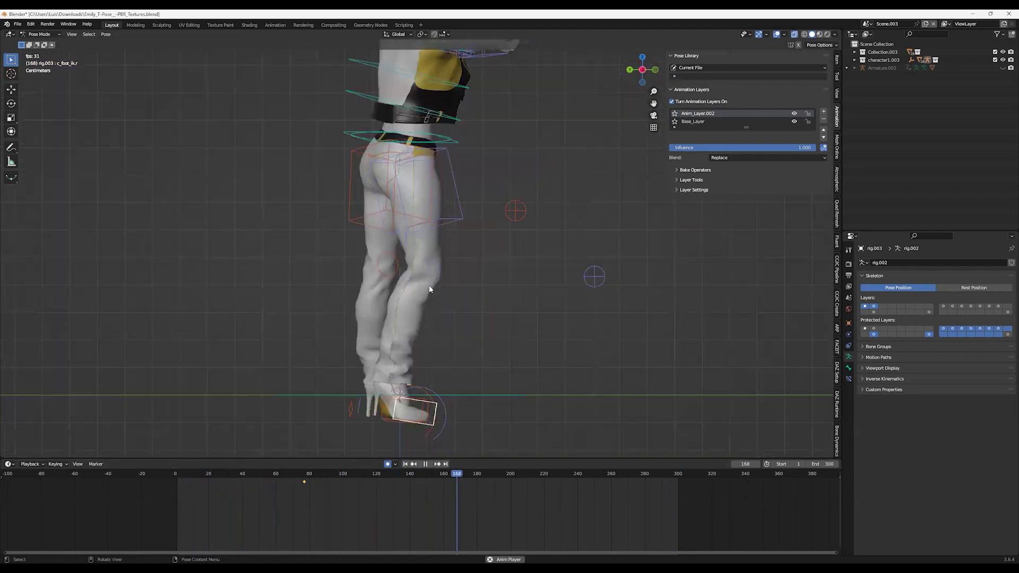
scroll(508, 323, down, 3)
middle_drag(508, 323, 446, 342)
scroll(477, 386, up, 3)
middle_drag(446, 383, 392, 314)
key(space)
Select both the left and right leg pole controls of the rig
click(588, 184)
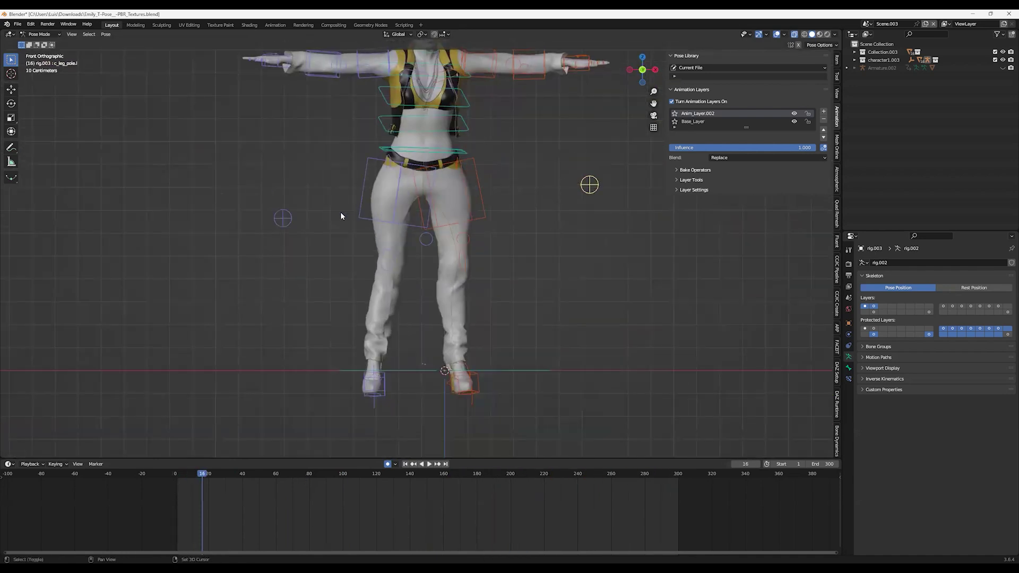
middle_drag(358, 233, 455, 183)
click(456, 200)
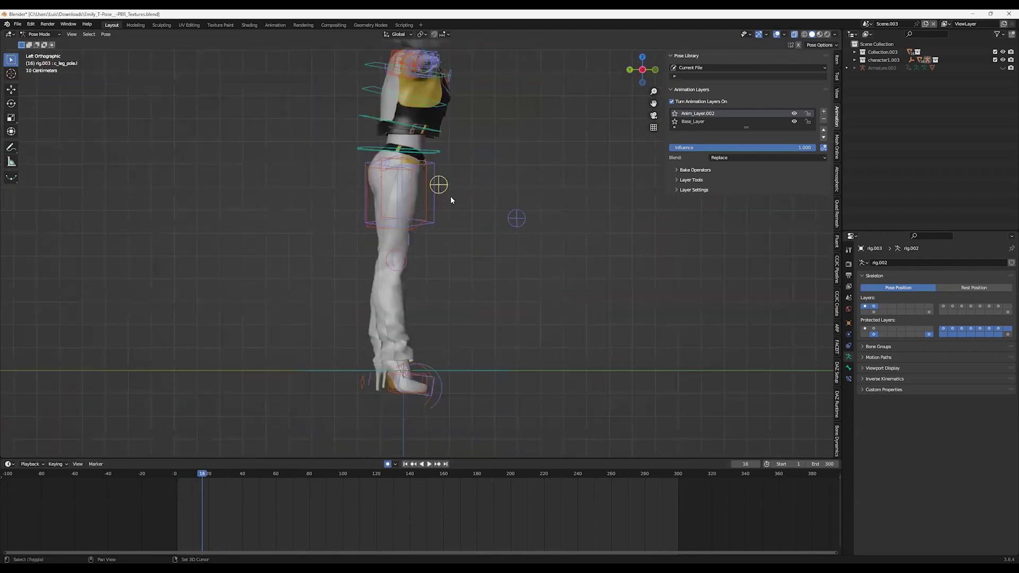
shift+click(513, 219)
middle_drag(512, 220, 421, 252)
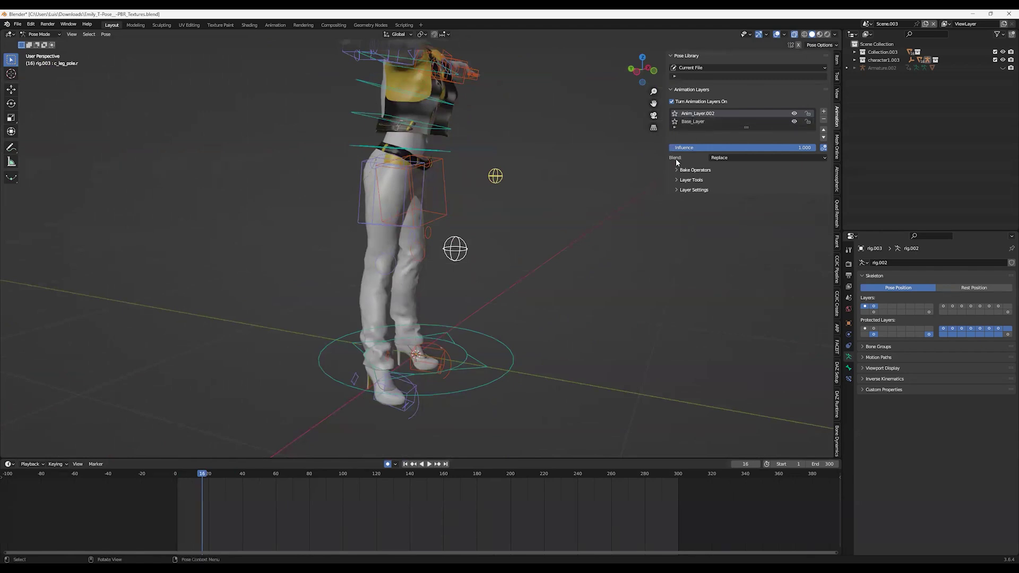
Make Base_Layer active and show its animation curves in an enlarged Graph Editor in place of the Timeline
click(693, 122)
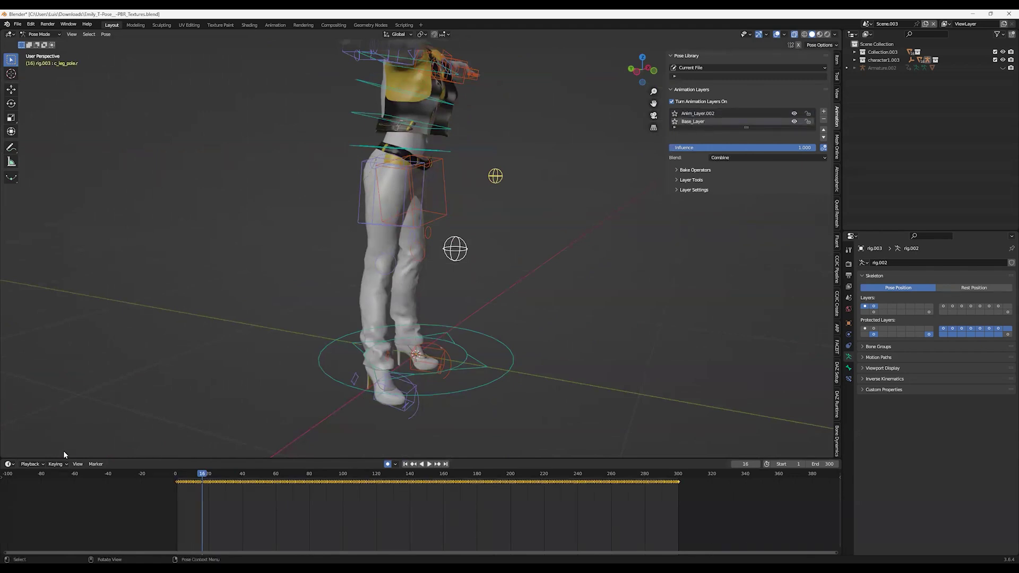
click(9, 465)
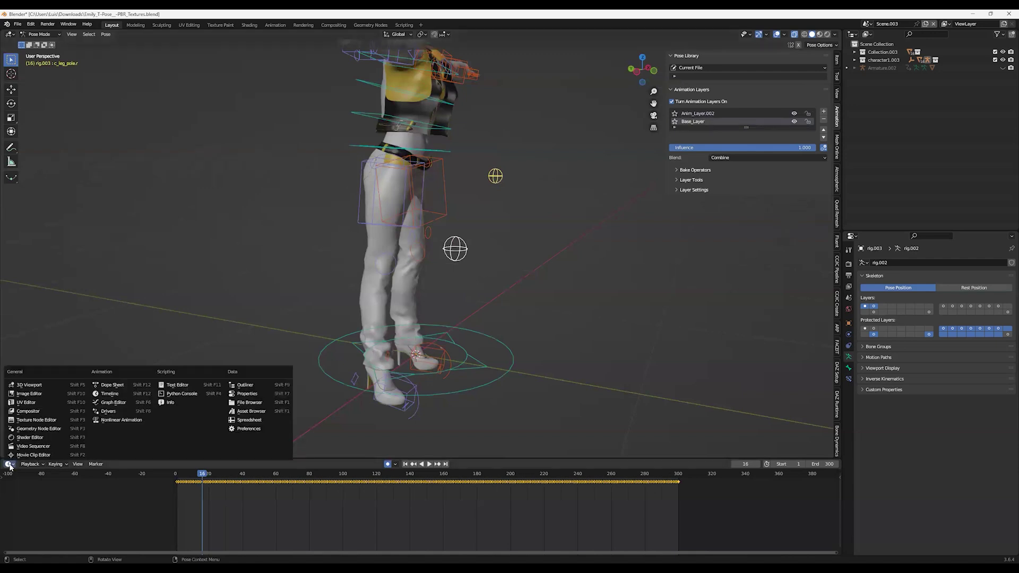
click(113, 403)
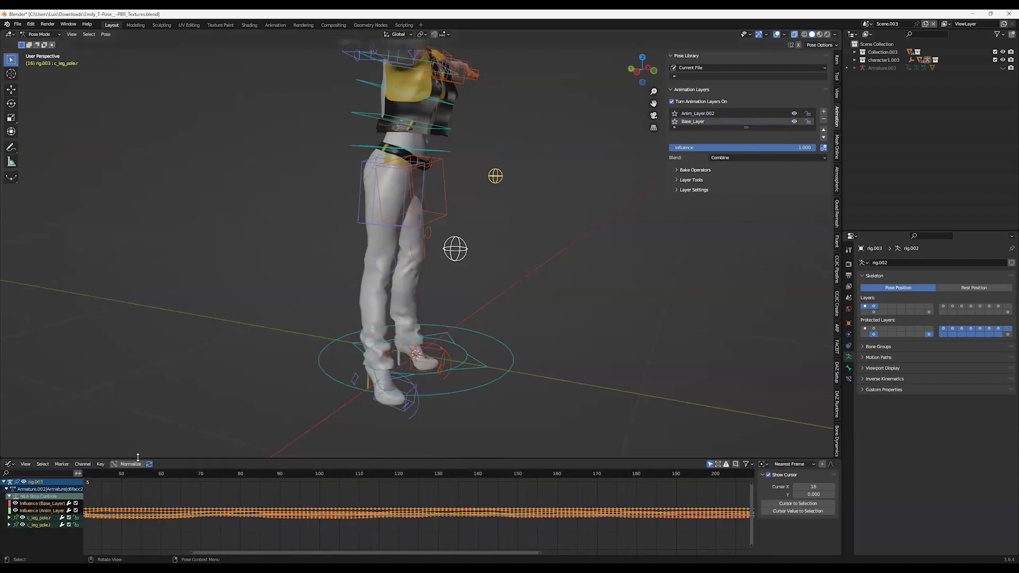
drag(137, 457, 138, 333)
scroll(451, 459, down, 6)
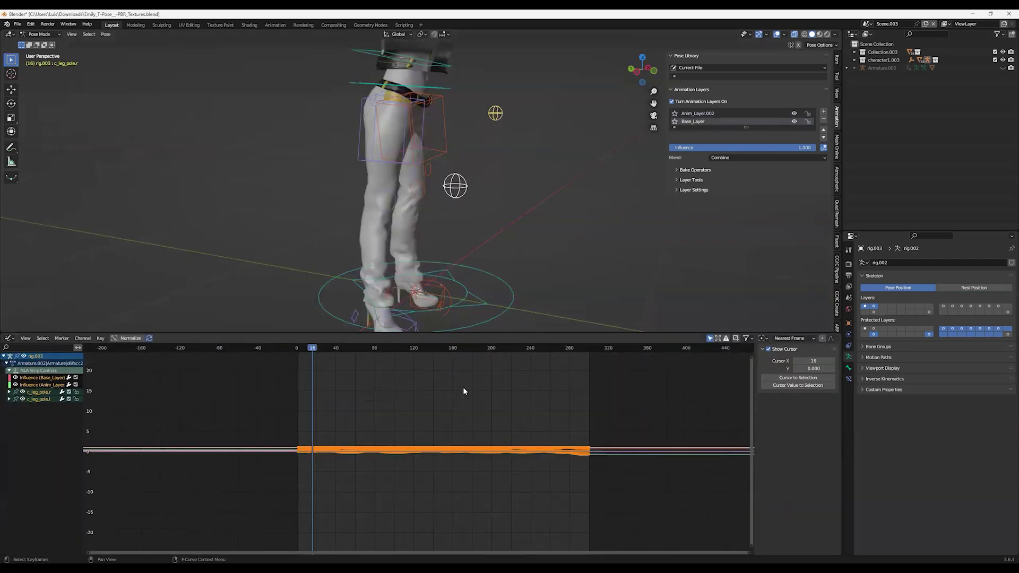
Smooth the keyframes of both leg pole controls on Base_Layer with repeated Smooth Keys operations
click(497, 113)
scroll(505, 378, up, 3)
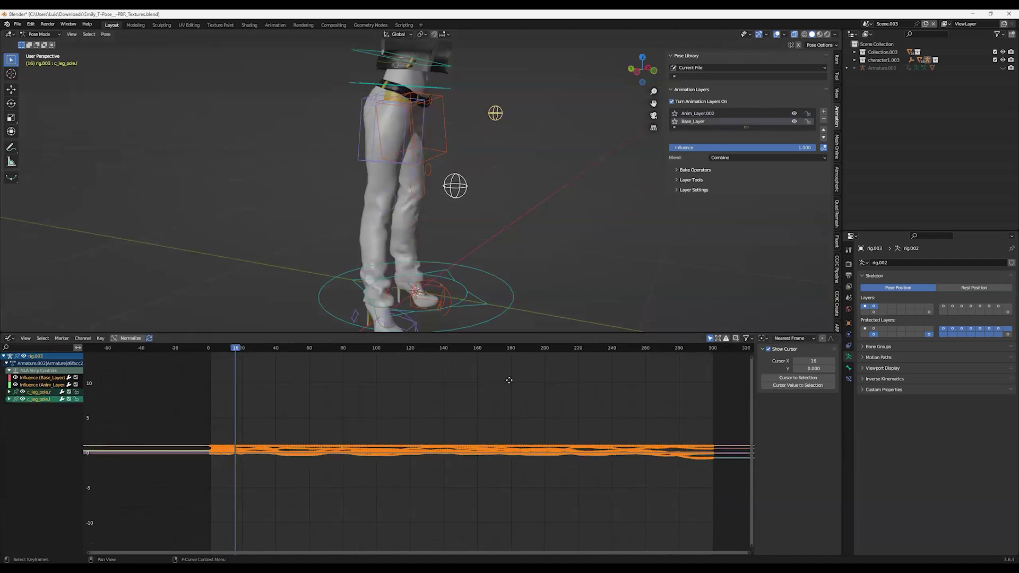
middle_drag(505, 379, 468, 418)
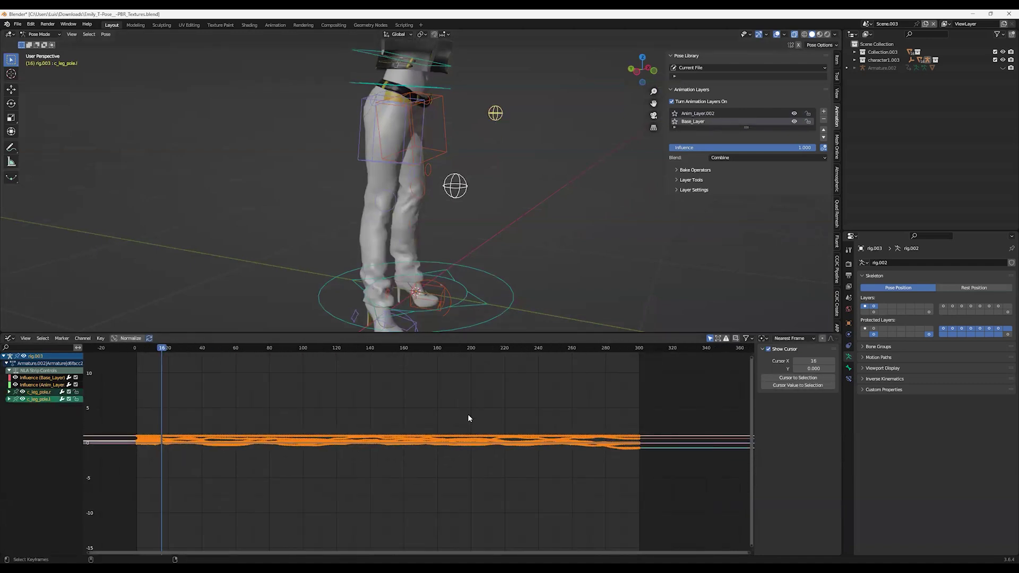
key(alt+o)
key(alt+o)
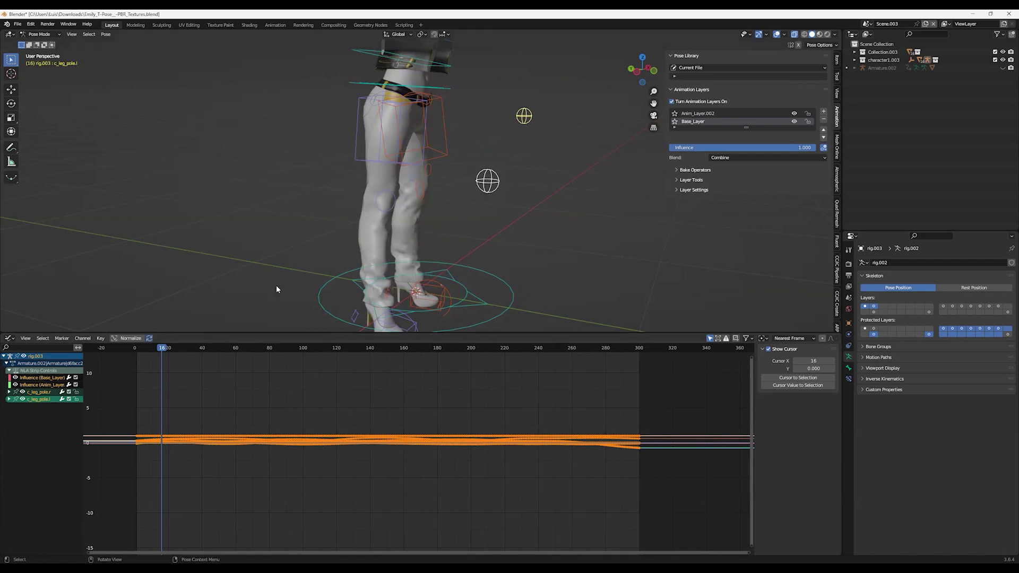
Return to the Timeline and play the smoothed base-layer animation, examining the character from several angles without overlays
key(ctrl+Tab)
drag(221, 348, 188, 348)
key(space)
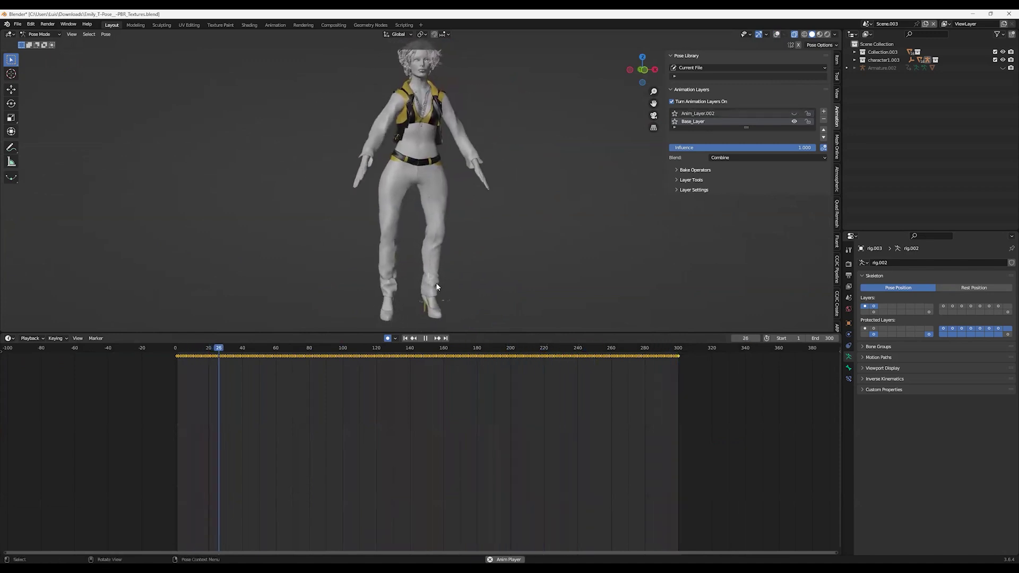
shift+middle_drag(435, 282, 463, 242)
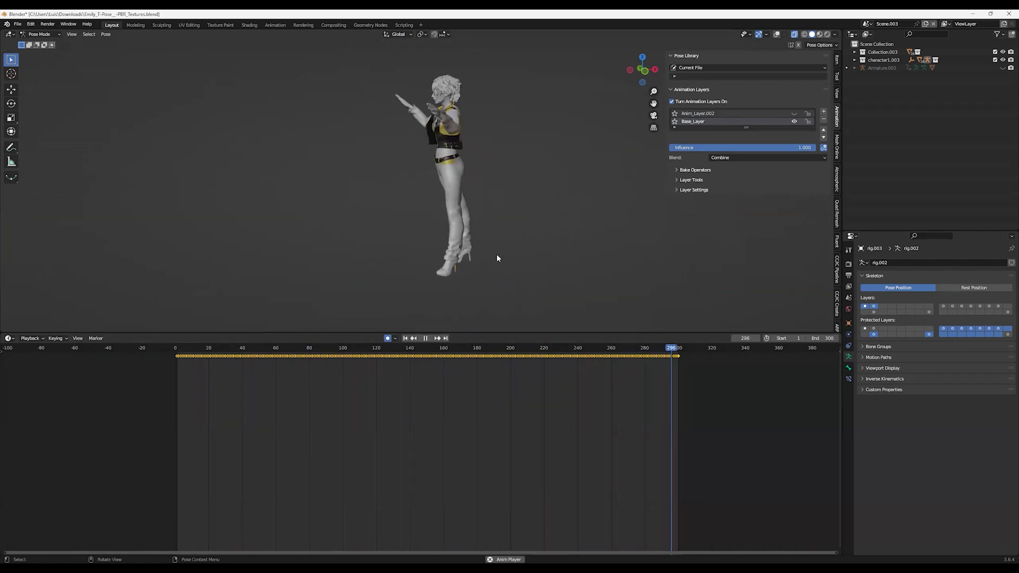
scroll(497, 255, up, 3)
middle_drag(509, 180, 489, 158)
shift+middle_drag(490, 161, 499, 209)
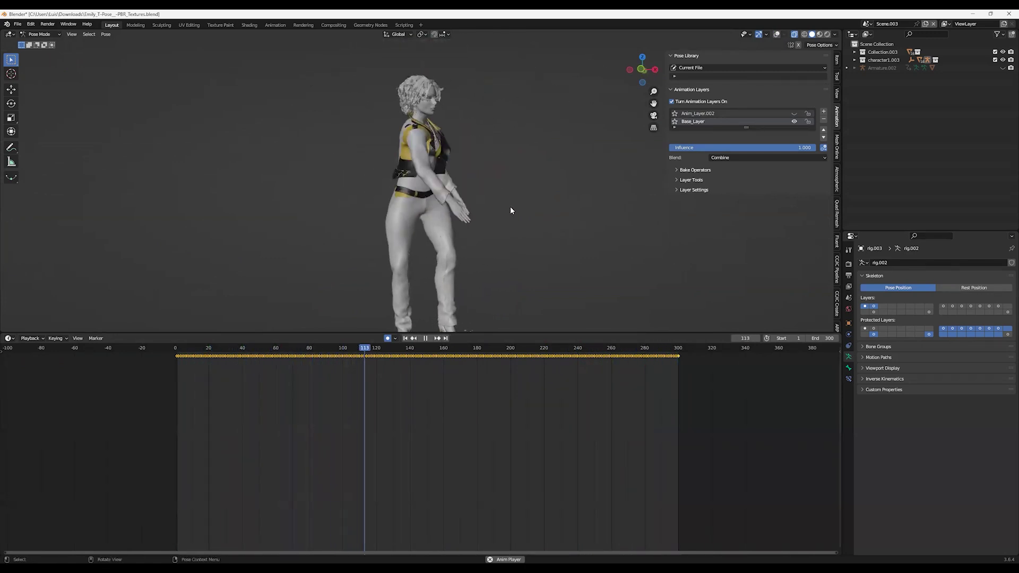